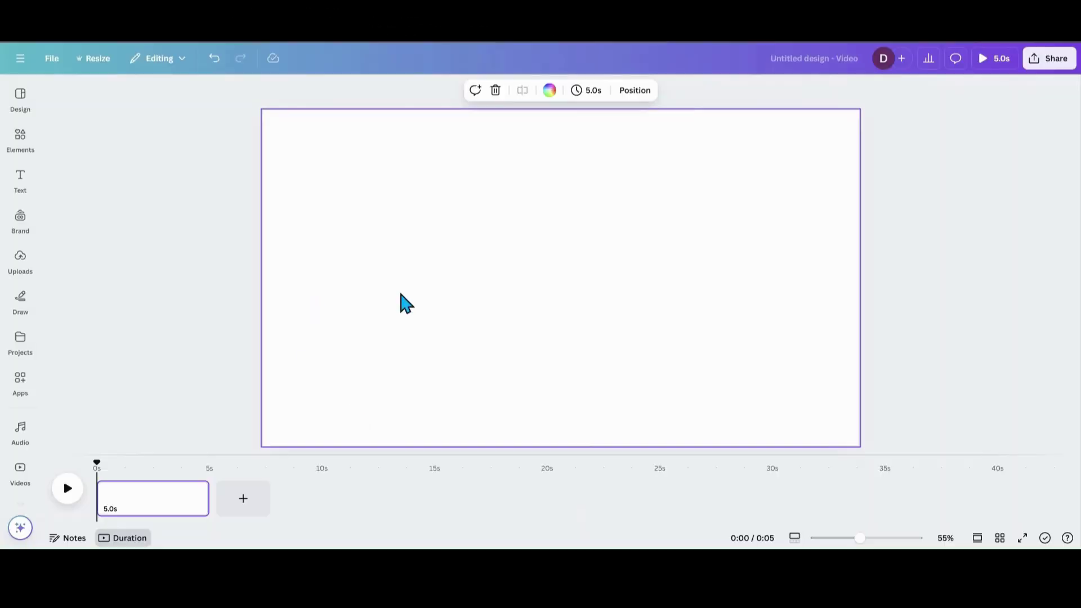
Step: Add a square shape to the blank page and fill it with solid black
{"action": "left_click", "coordinate": [22, 141]}
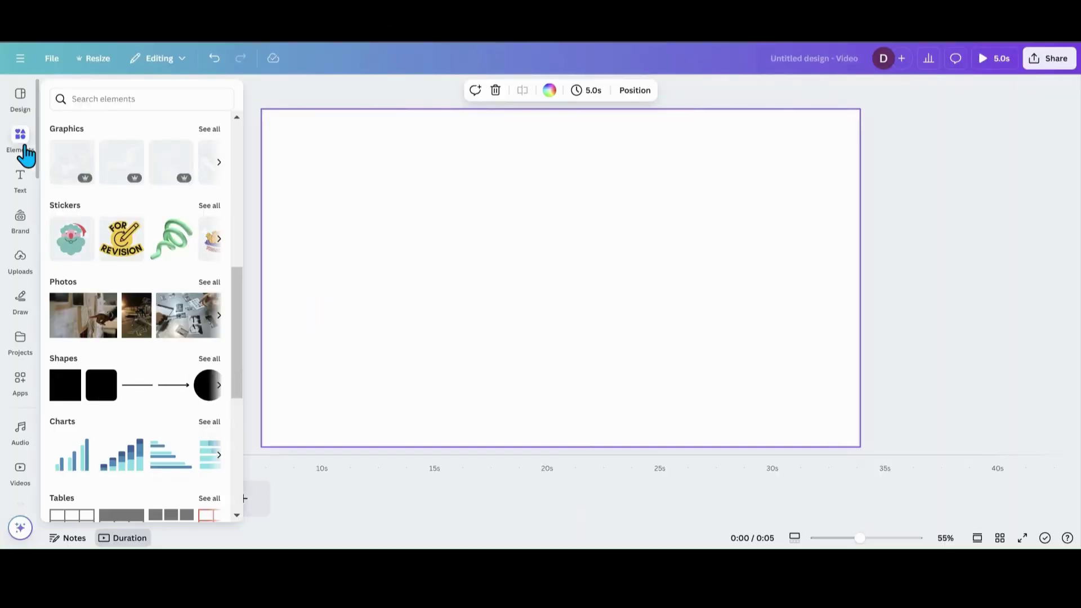
{"action": "left_click", "coordinate": [56, 401]}
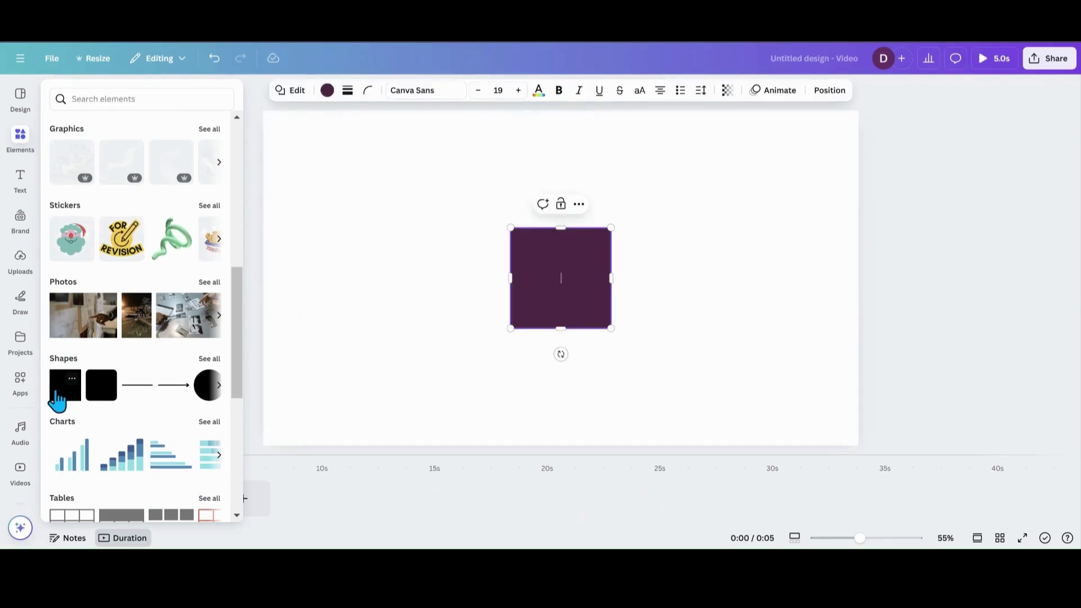
{"action": "left_click", "coordinate": [326, 90]}
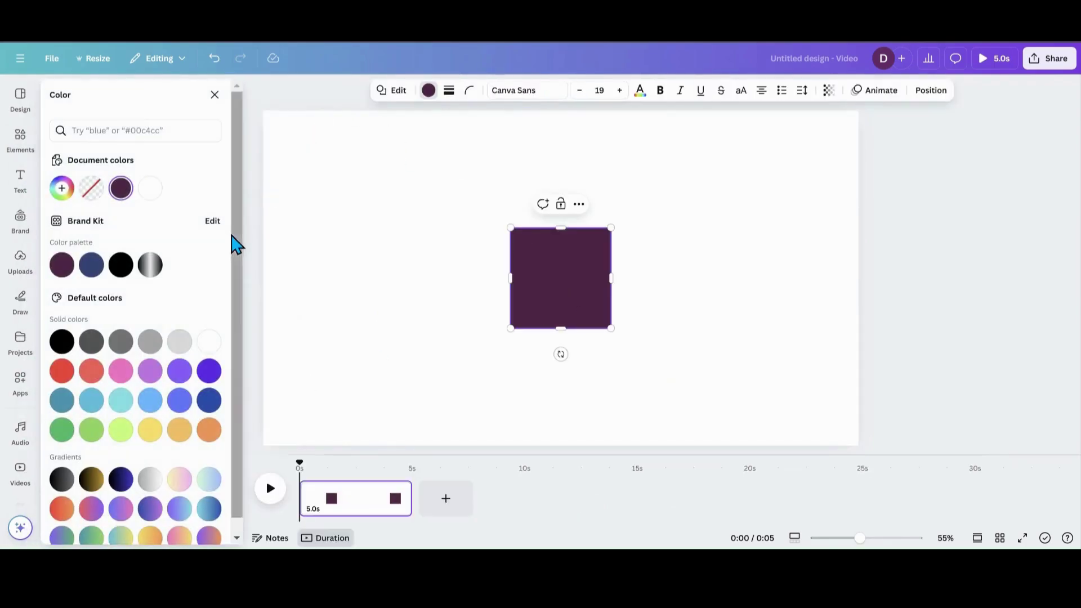
{"action": "left_click", "coordinate": [62, 341]}
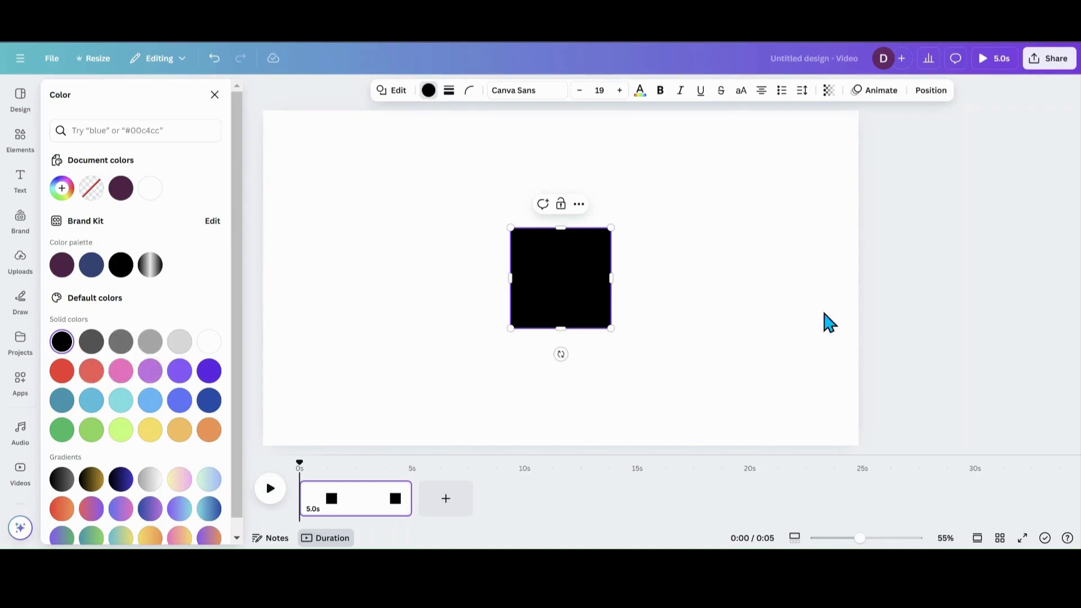
Step: Place the black square in the page's upper-left corner and stretch it to cover the whole page
{"action": "left_click_drag", "start_coordinate": [561, 302], "coordinate": [306, 169]}
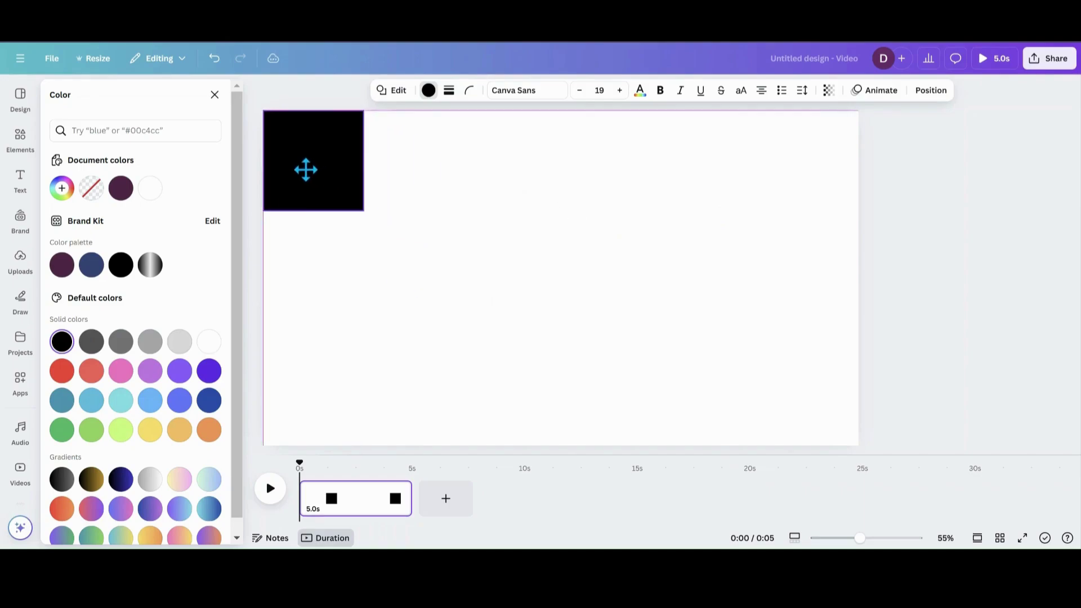
{"action": "left_click_drag", "start_coordinate": [363, 211], "coordinate": [416, 445]}
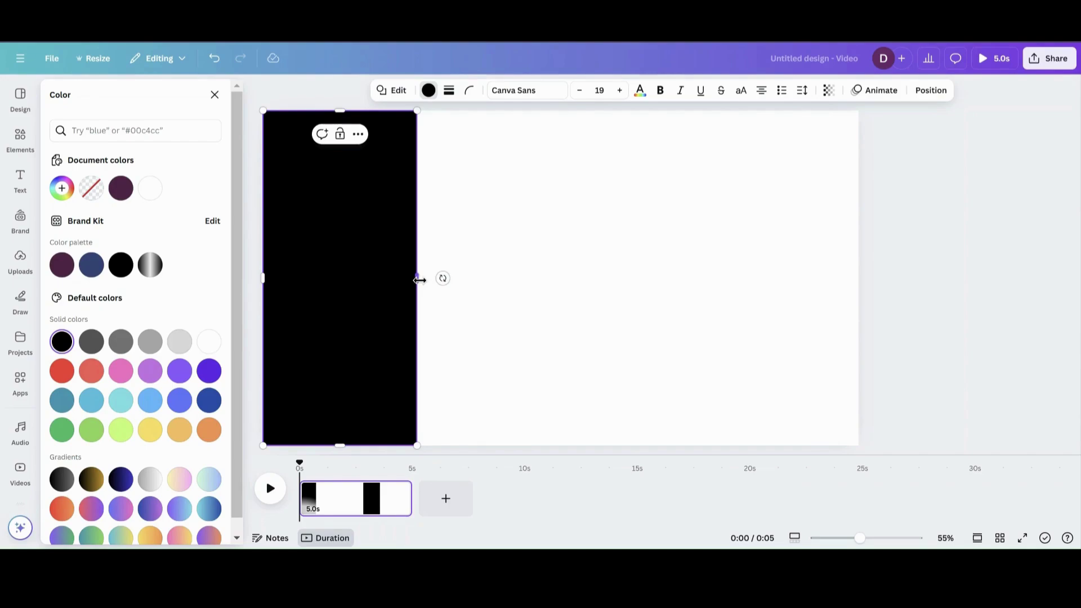
{"action": "left_click_drag", "start_coordinate": [419, 279], "coordinate": [861, 298]}
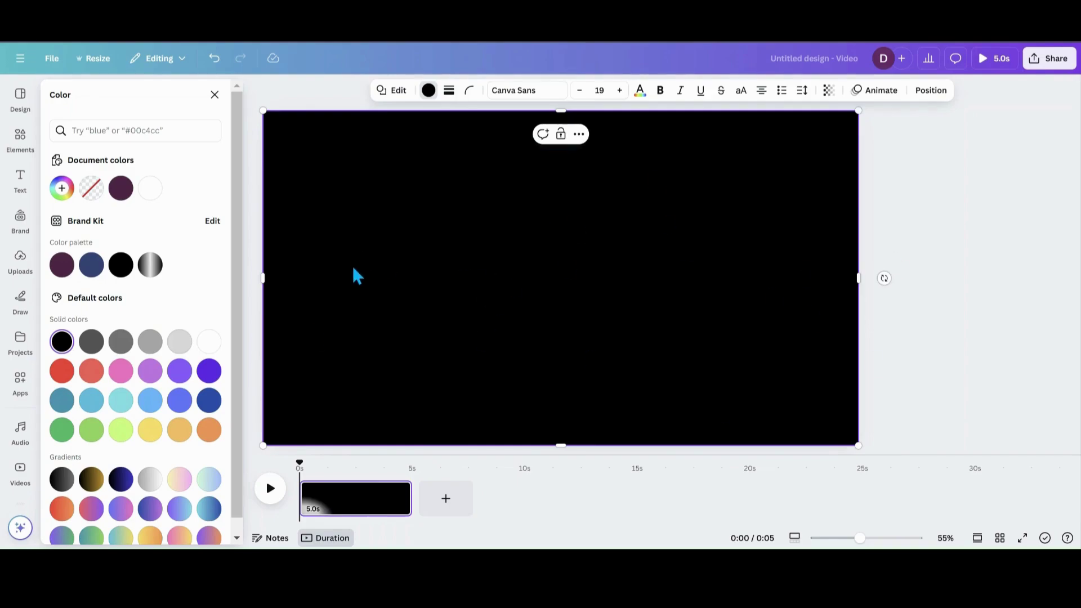
Step: Slide the black rectangle partly off the page, add the recently used evidence board photo, and set it as the page background
{"action": "left_click_drag", "start_coordinate": [353, 269], "coordinate": [753, 285]}
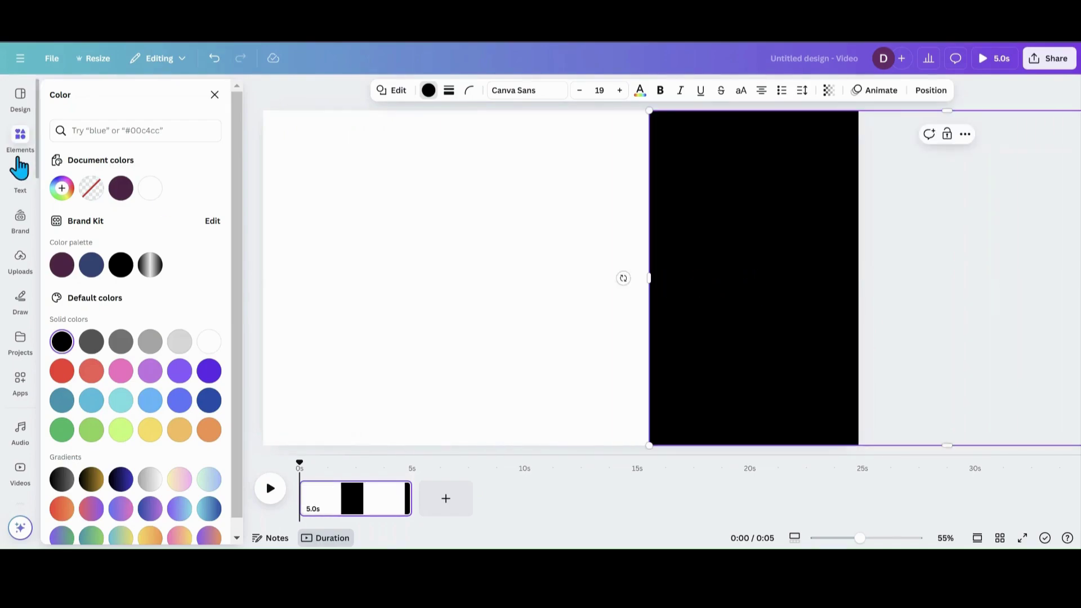
{"action": "left_click", "coordinate": [18, 150]}
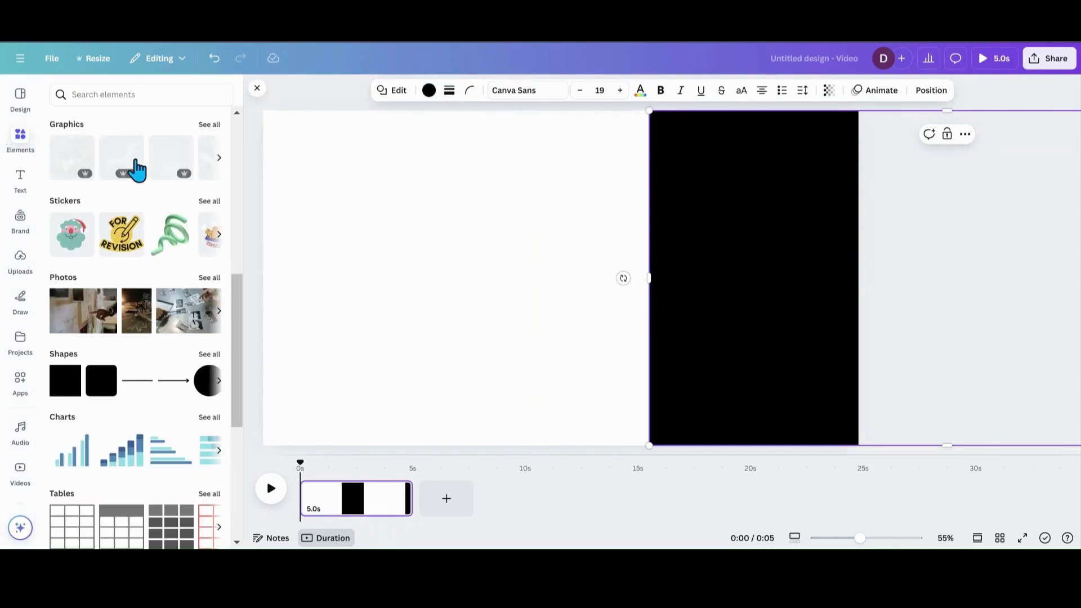
{"action": "scroll", "coordinate": [96, 309], "scroll_direction": "up", "scroll_amount": 10}
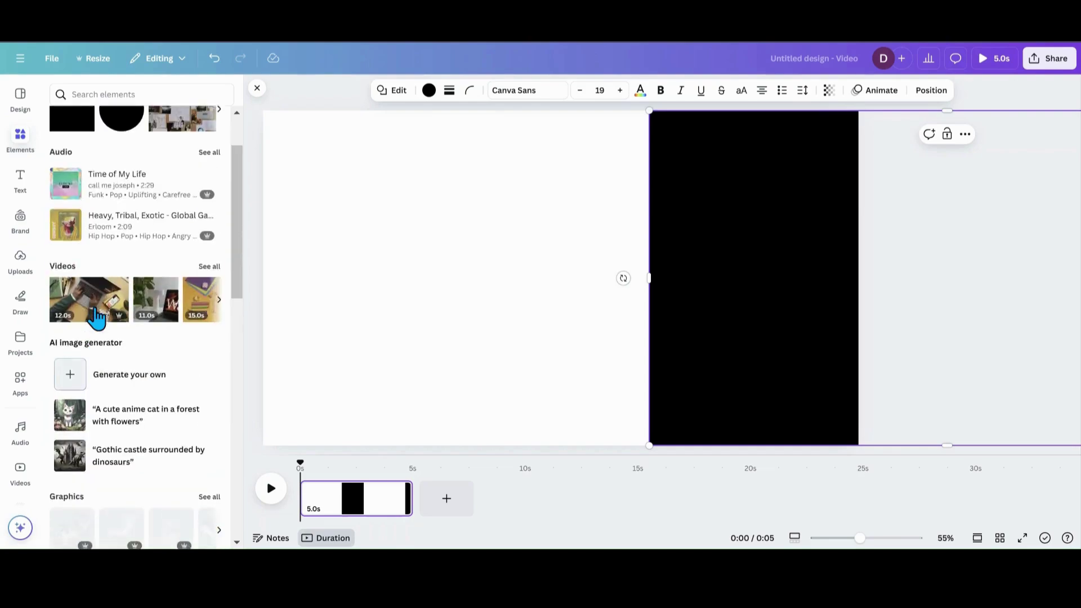
{"action": "left_click", "coordinate": [181, 194]}
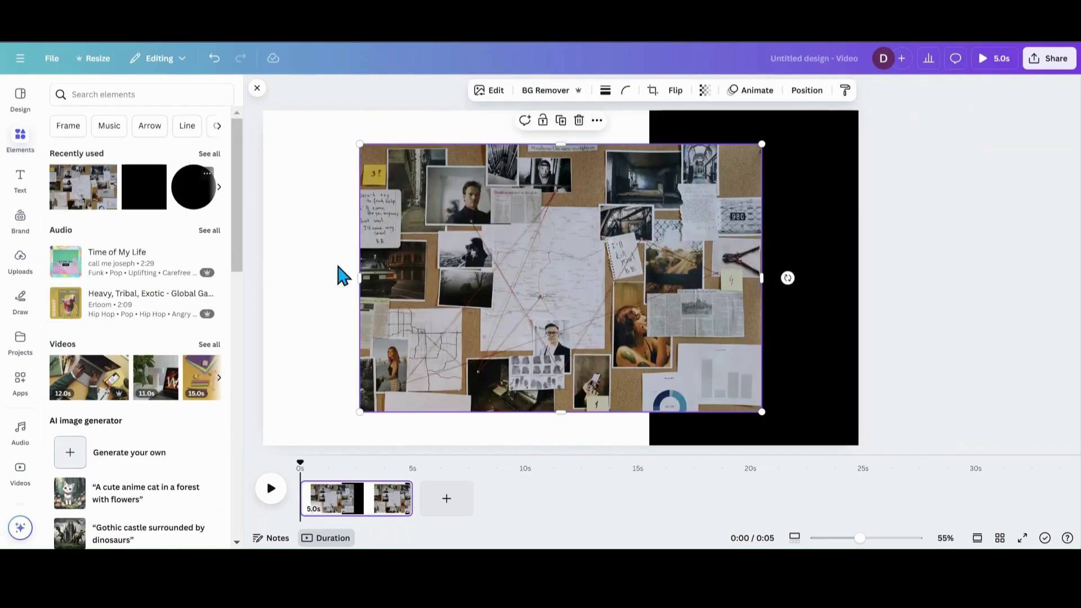
{"action": "left_click_drag", "start_coordinate": [430, 277], "coordinate": [332, 236]}
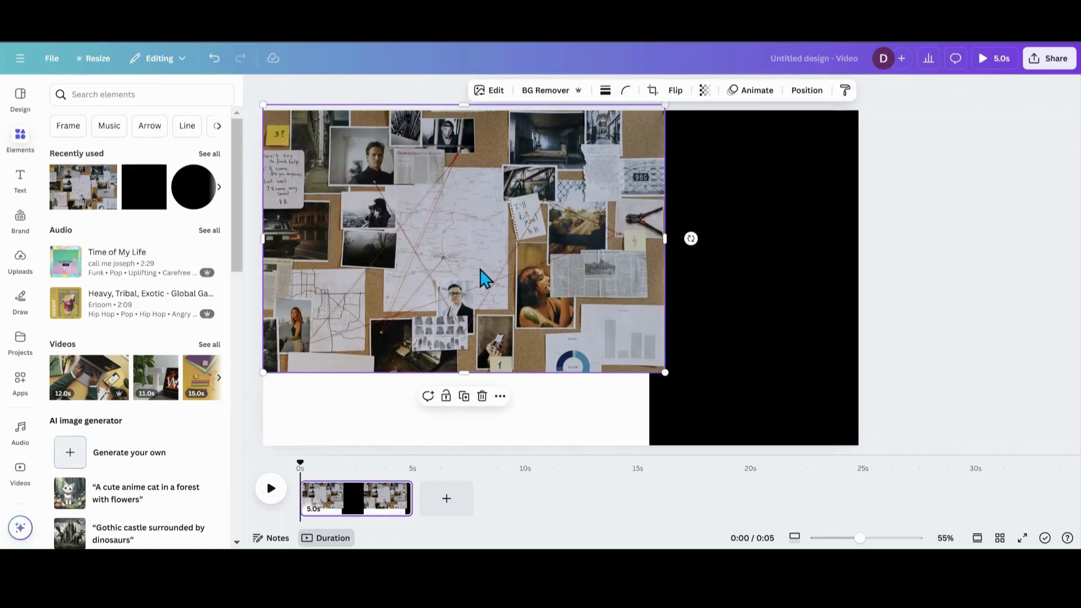
{"action": "right_click", "coordinate": [563, 275]}
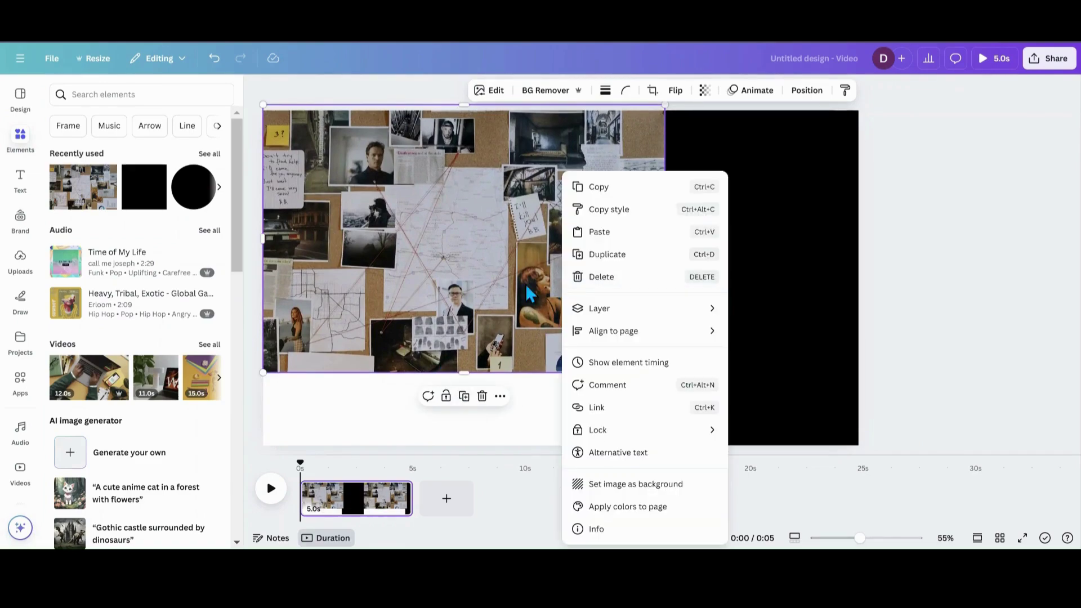
{"action": "left_click", "coordinate": [650, 487]}
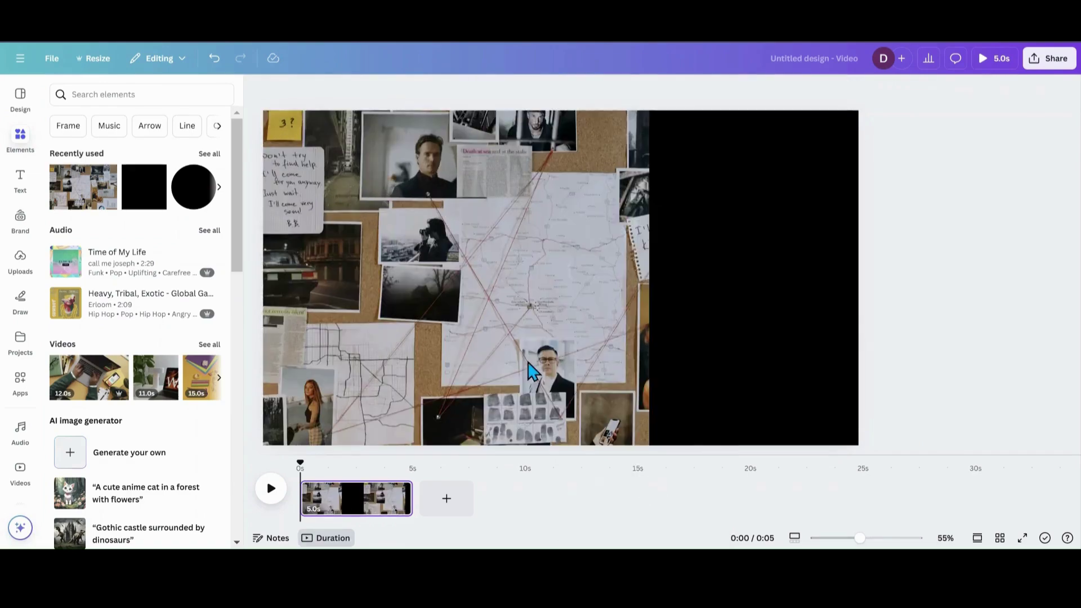
Step: Add the recently used circle shape and fill it with solid white
{"action": "left_click", "coordinate": [200, 206]}
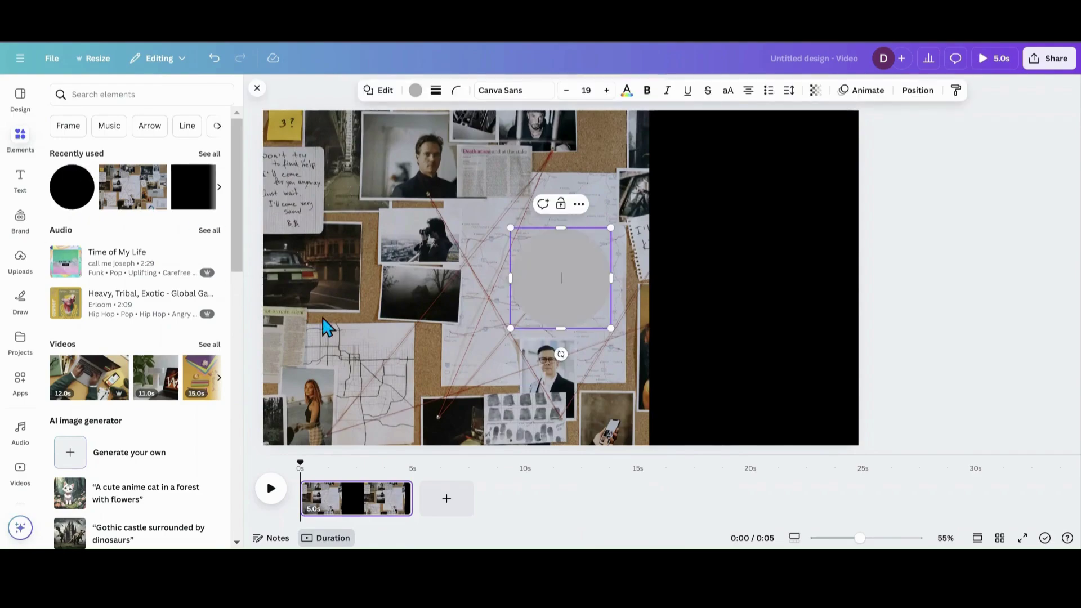
{"action": "left_click", "coordinate": [416, 90]}
{"action": "left_click", "coordinate": [208, 402]}
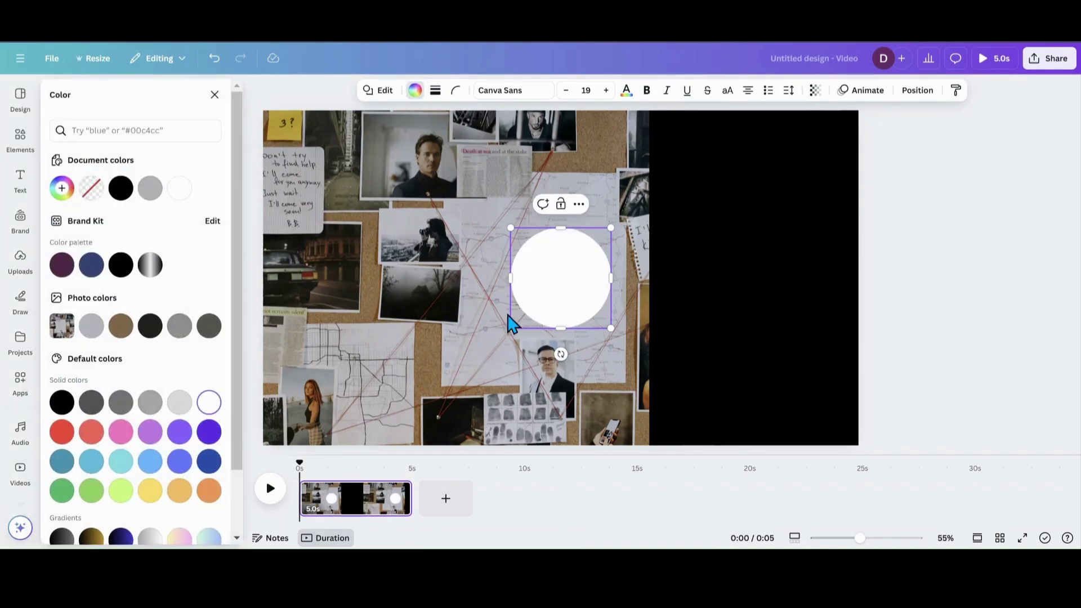
Step: Enlarge the white circle to about 346 px wide, then cover the page with the black rectangle and place the circle near its middle
{"action": "left_click_drag", "start_coordinate": [554, 296], "coordinate": [419, 245]}
{"action": "left_click_drag", "start_coordinate": [378, 278], "coordinate": [423, 233]}
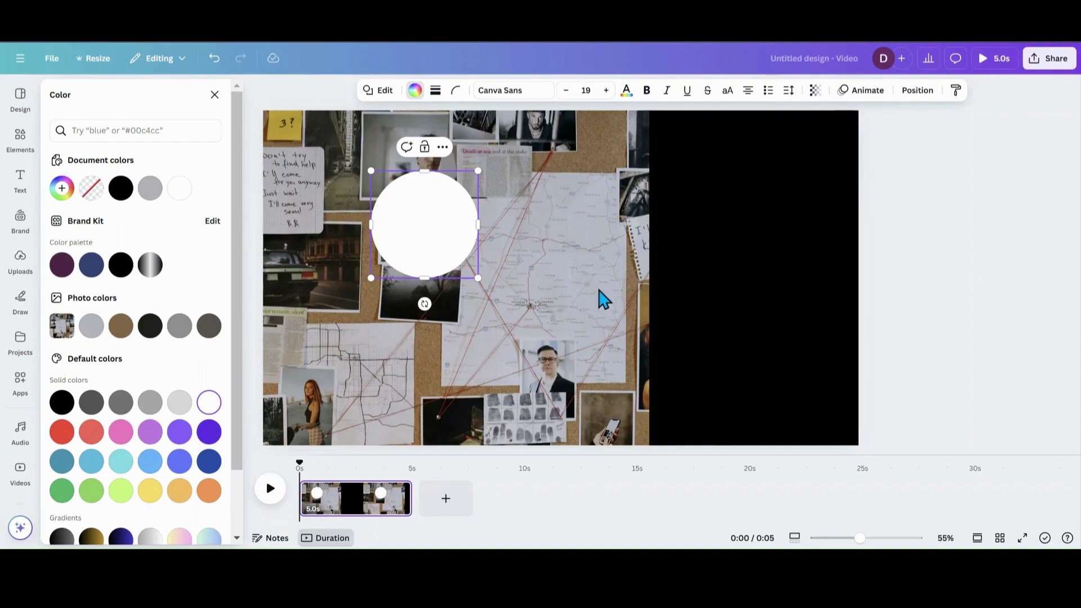
{"action": "left_click_drag", "start_coordinate": [726, 293], "coordinate": [367, 295]}
{"action": "left_click_drag", "start_coordinate": [417, 229], "coordinate": [549, 273]}
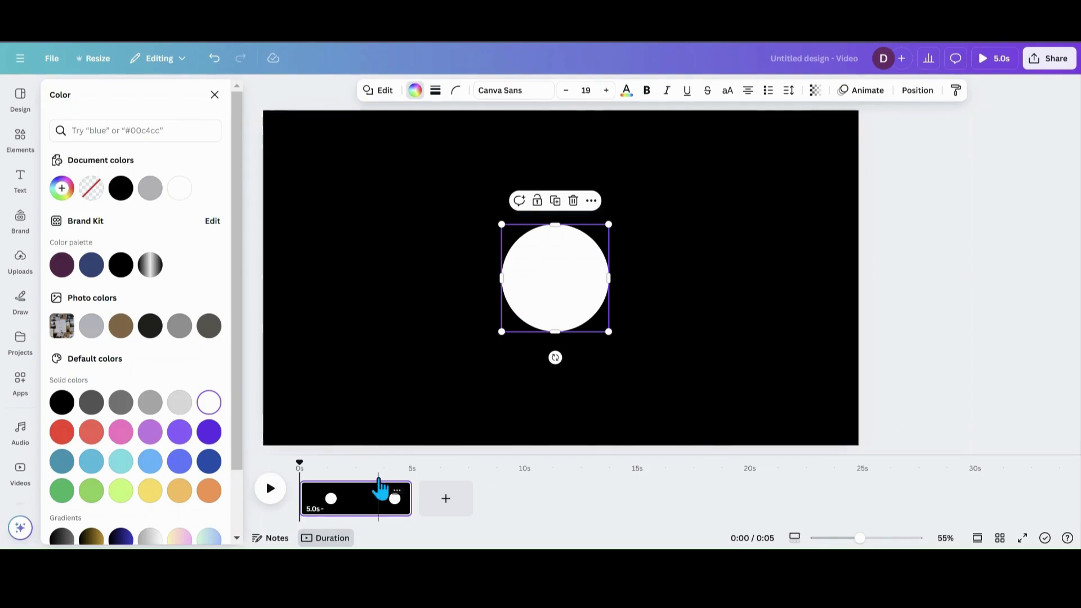
Step: Detach the evidence board photo from the page background and delete it
{"action": "left_click", "coordinate": [917, 90]}
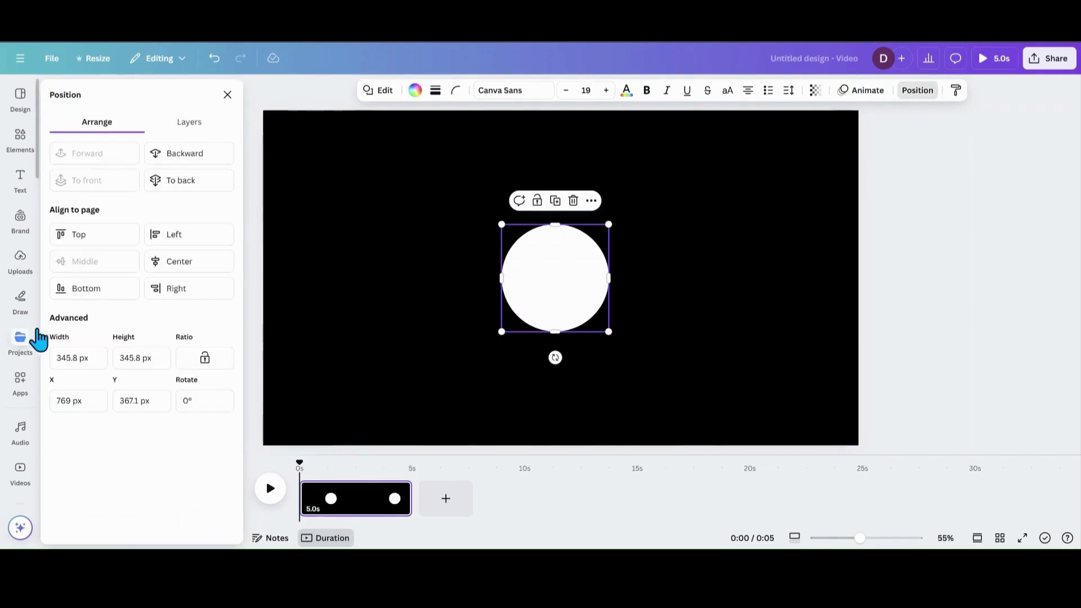
{"action": "left_click", "coordinate": [214, 121]}
{"action": "left_click", "coordinate": [165, 265]}
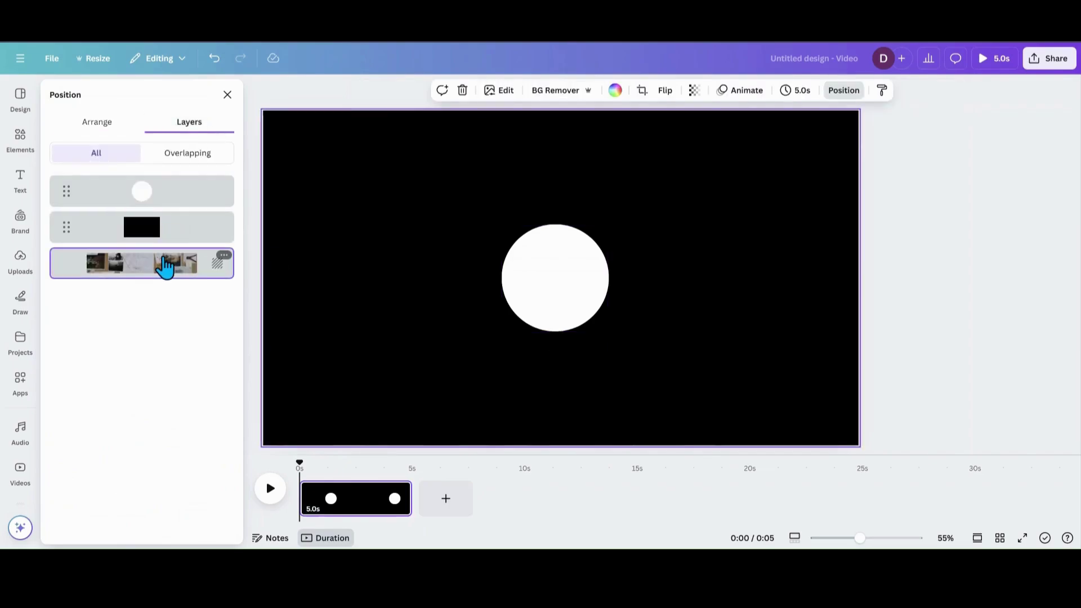
{"action": "left_click", "coordinate": [224, 255]}
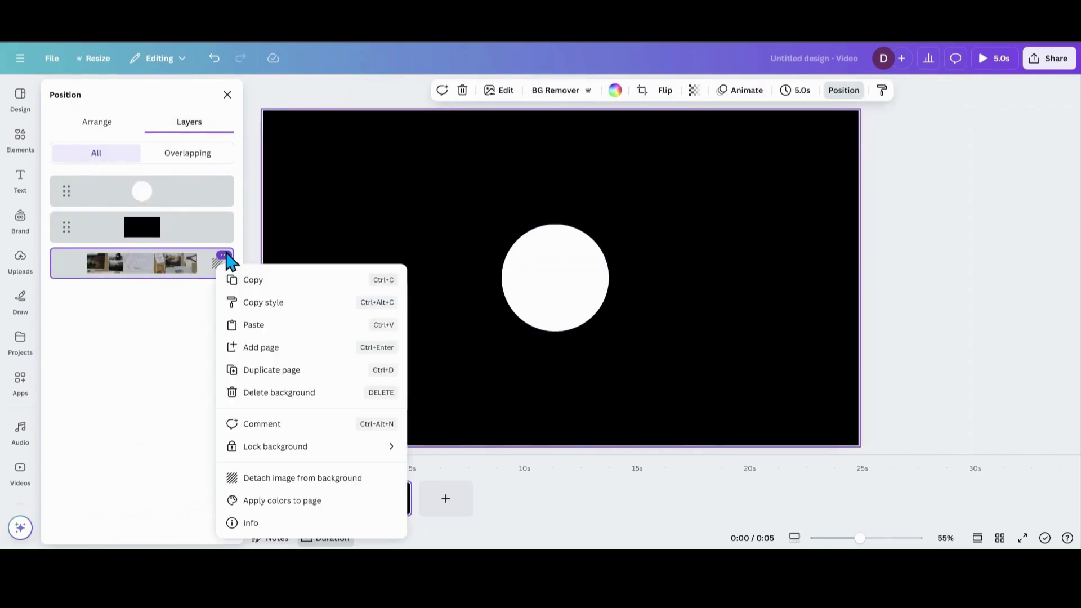
{"action": "left_click", "coordinate": [250, 480]}
{"action": "left_click", "coordinate": [579, 120]}
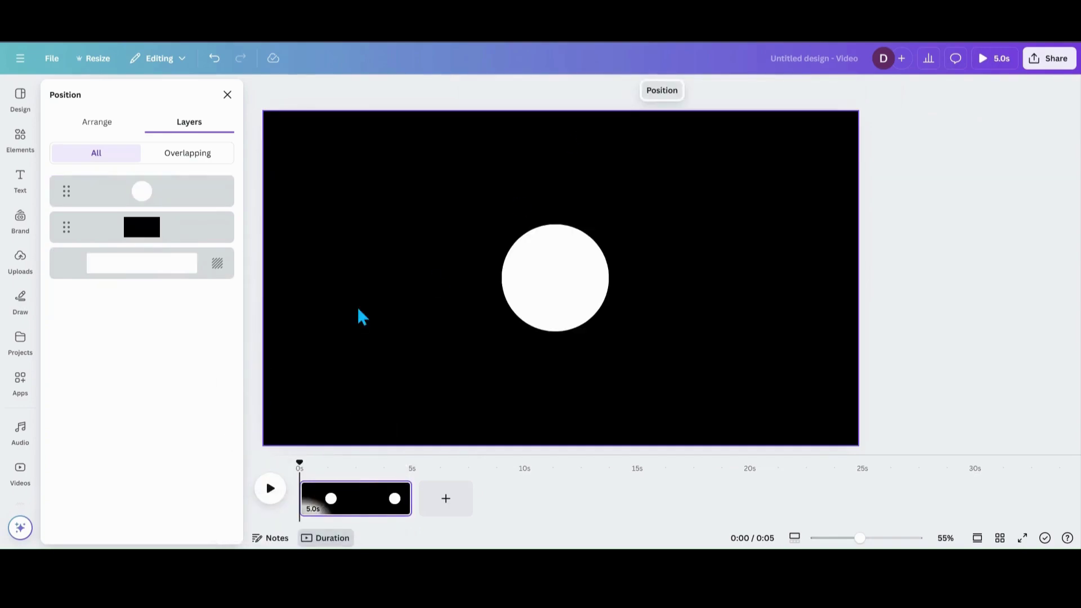
Step: Select the white circle and black rectangle together, shrink them, and place them near the page's center with white margins all around
{"action": "left_click_drag", "start_coordinate": [264, 89], "coordinate": [613, 387]}
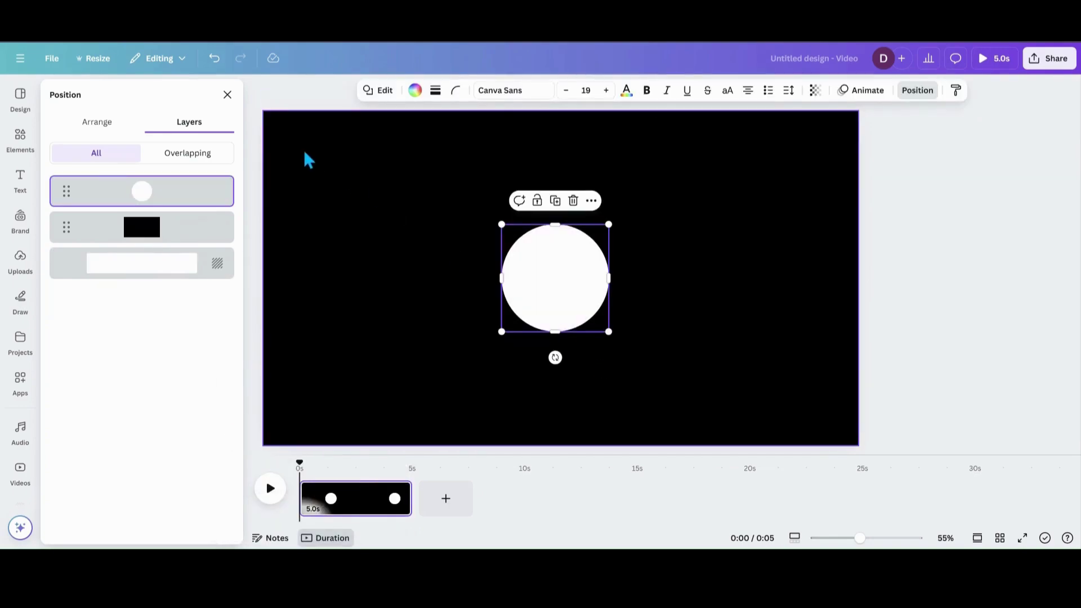
{"action": "left_click_drag", "start_coordinate": [269, 110], "coordinate": [645, 400]}
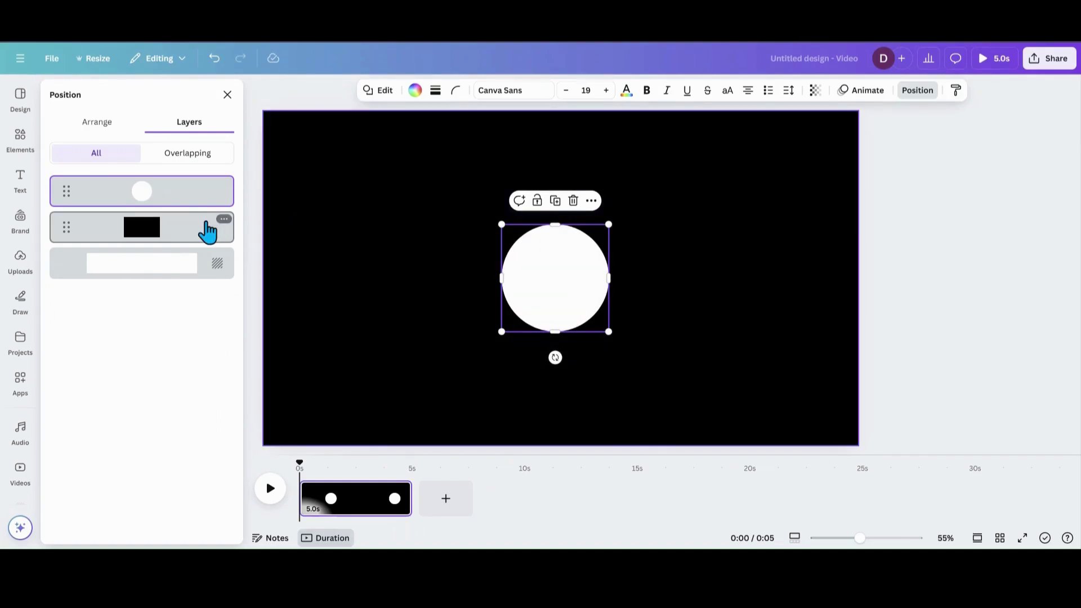
{"action": "left_click", "coordinate": [160, 238], "text": "shift"}
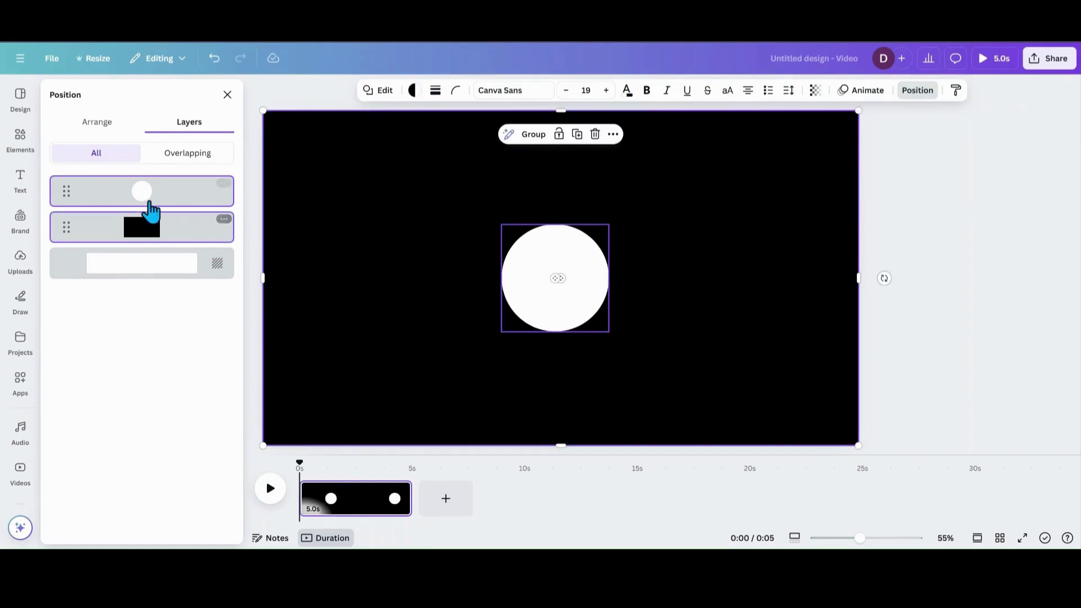
{"action": "left_click_drag", "start_coordinate": [260, 107], "coordinate": [393, 248]}
{"action": "left_click_drag", "start_coordinate": [450, 302], "coordinate": [394, 254]}
{"action": "left_click", "coordinate": [291, 229]}
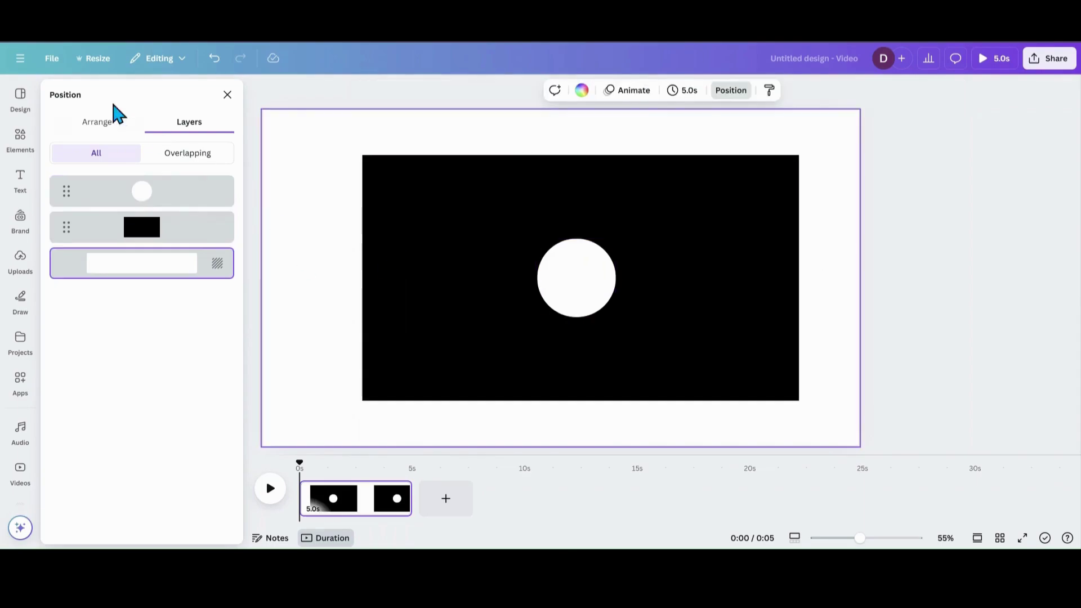
Step: Download the design as a PNG file
{"action": "left_click", "coordinate": [54, 60]}
{"action": "left_click", "coordinate": [80, 313]}
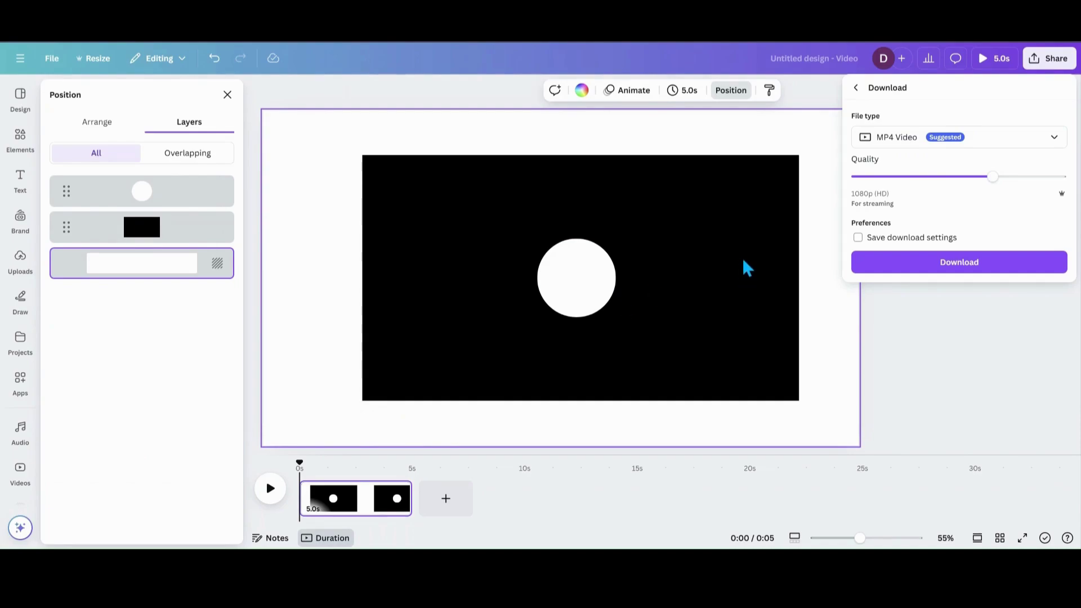
{"action": "left_click", "coordinate": [1055, 138]}
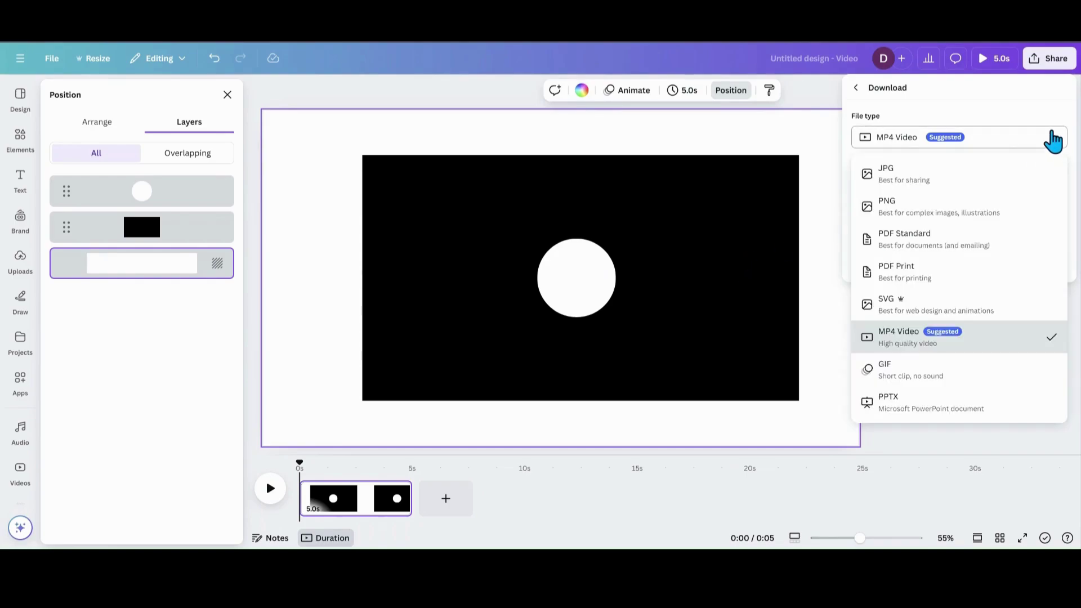
{"action": "left_click", "coordinate": [982, 213]}
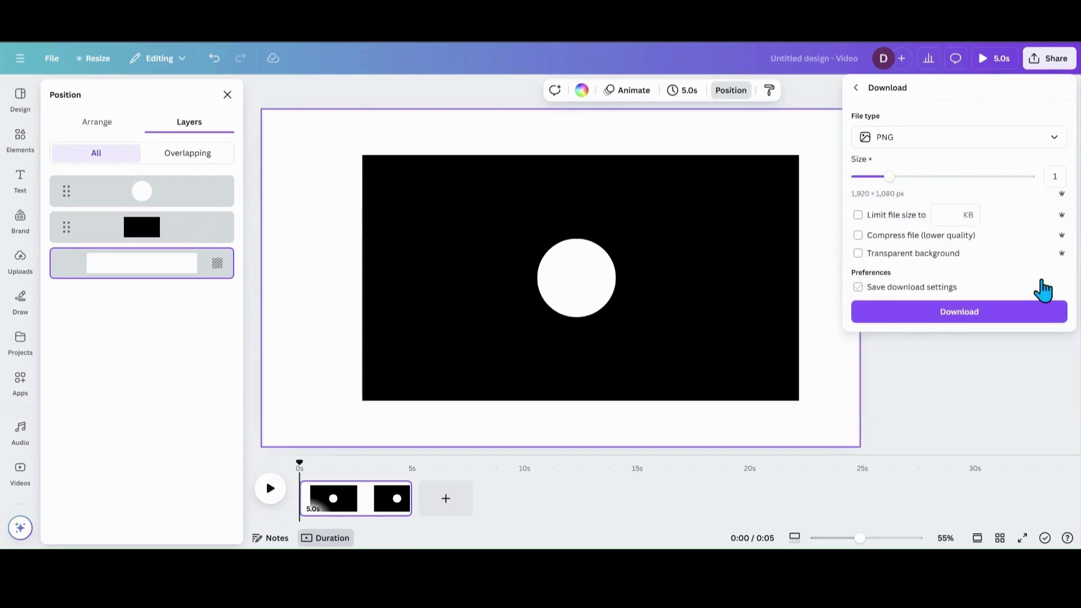
{"action": "left_click", "coordinate": [1030, 313]}
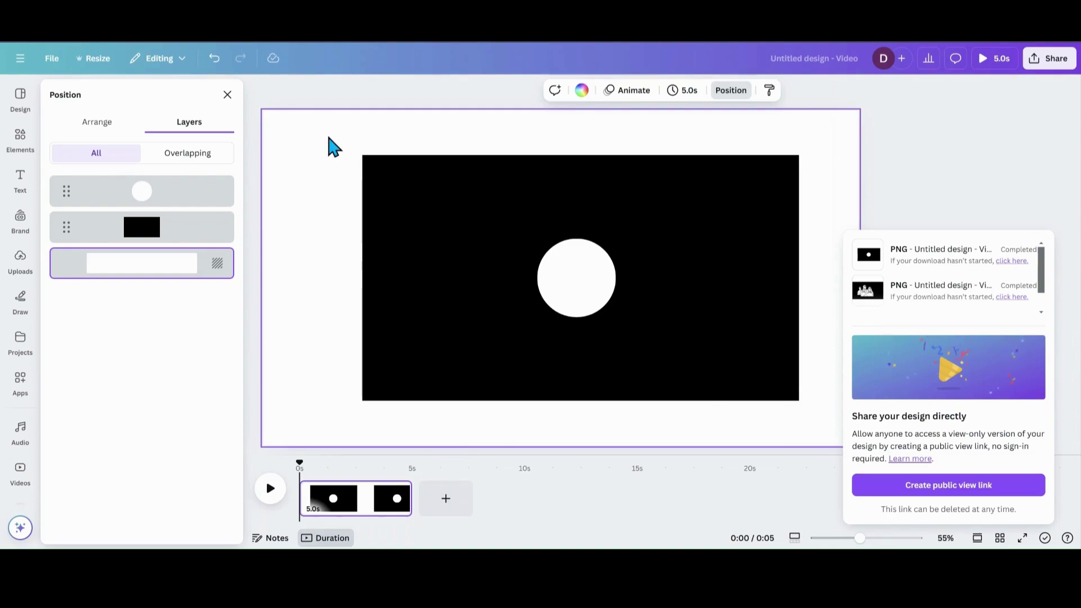
Step: Replace the circle and black rectangle on the page with the downloaded PNG, and remove that image's background
{"action": "left_click_drag", "start_coordinate": [329, 145], "coordinate": [586, 388]}
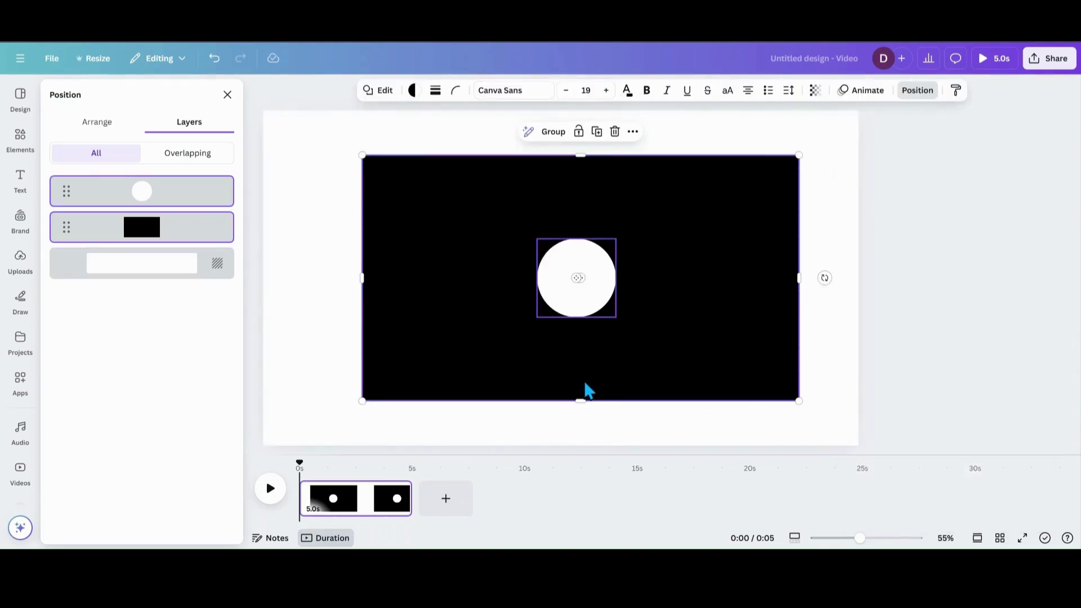
{"action": "left_click", "coordinate": [614, 133]}
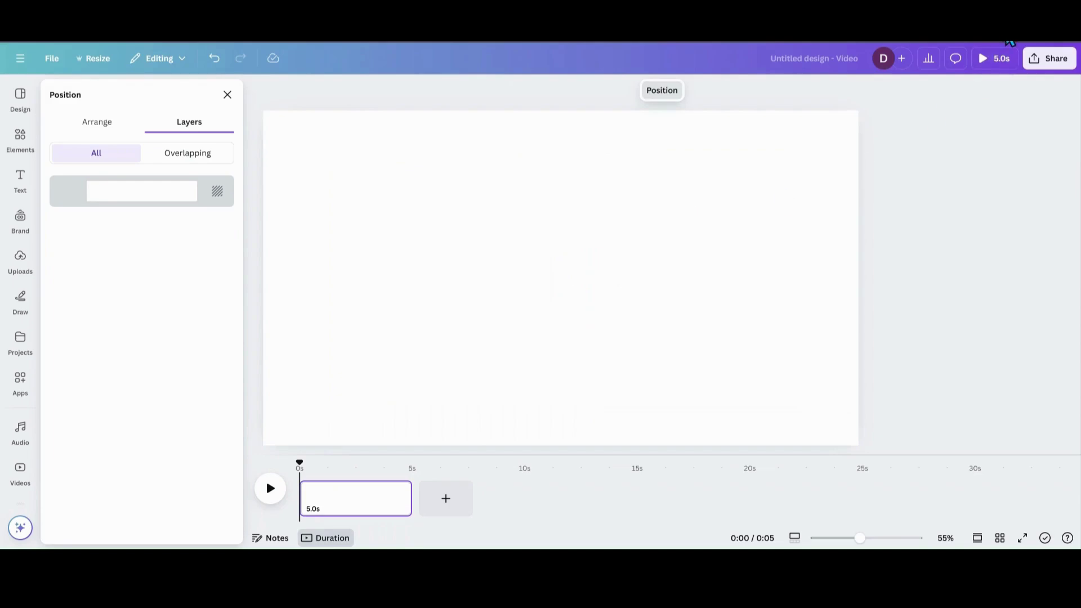
{"action": "left_click_drag", "start_coordinate": [889, 102], "coordinate": [535, 292]}
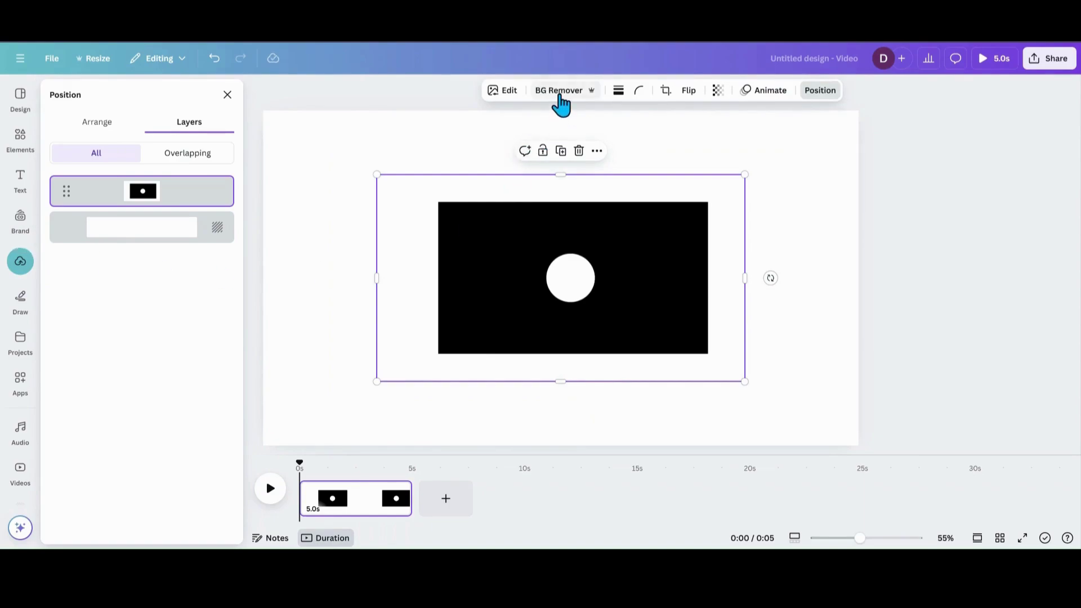
{"action": "left_click", "coordinate": [560, 97]}
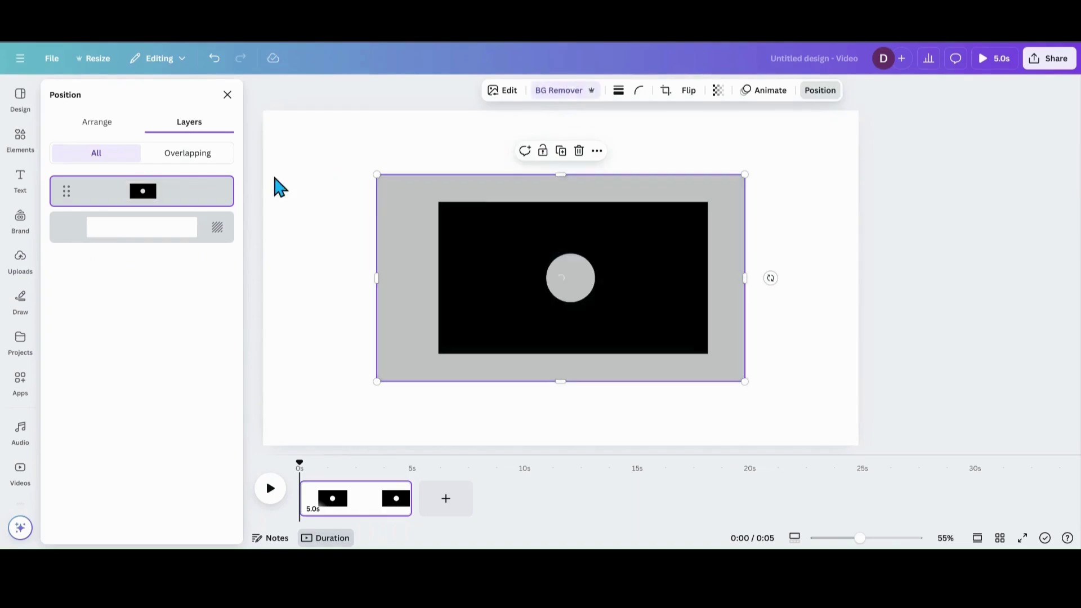
Step: Add the evidence board photo from the recently used elements and set it as the page background
{"action": "left_click", "coordinate": [14, 144]}
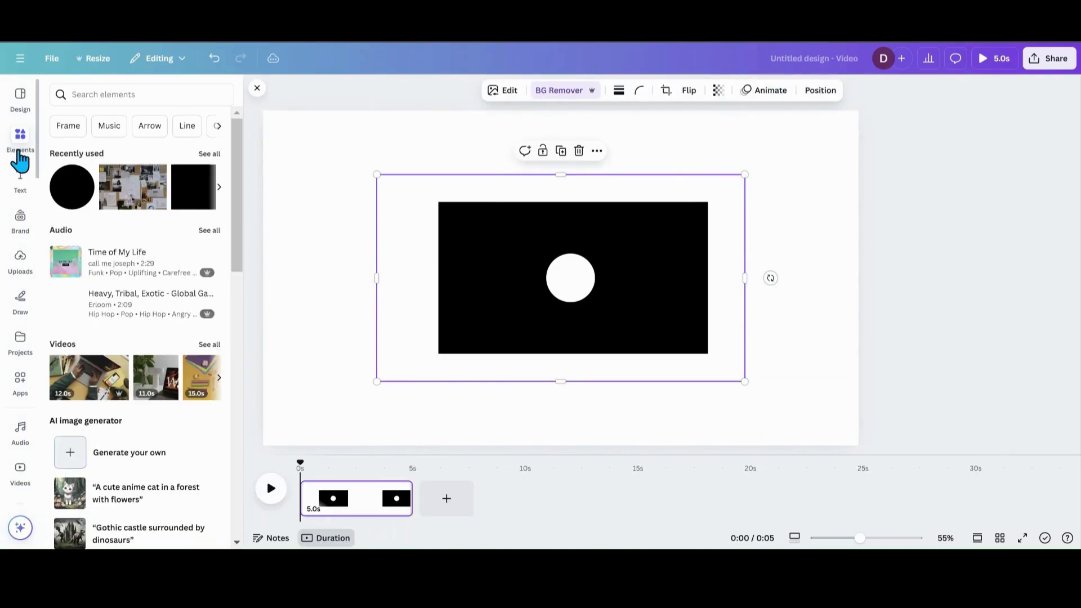
{"action": "left_click", "coordinate": [116, 188]}
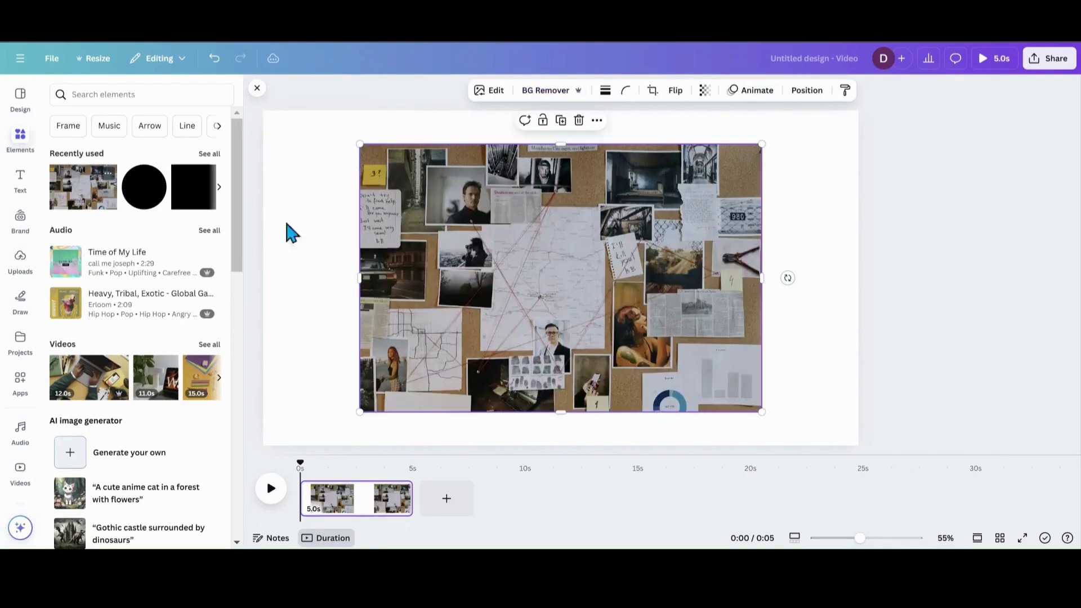
{"action": "left_click", "coordinate": [596, 121]}
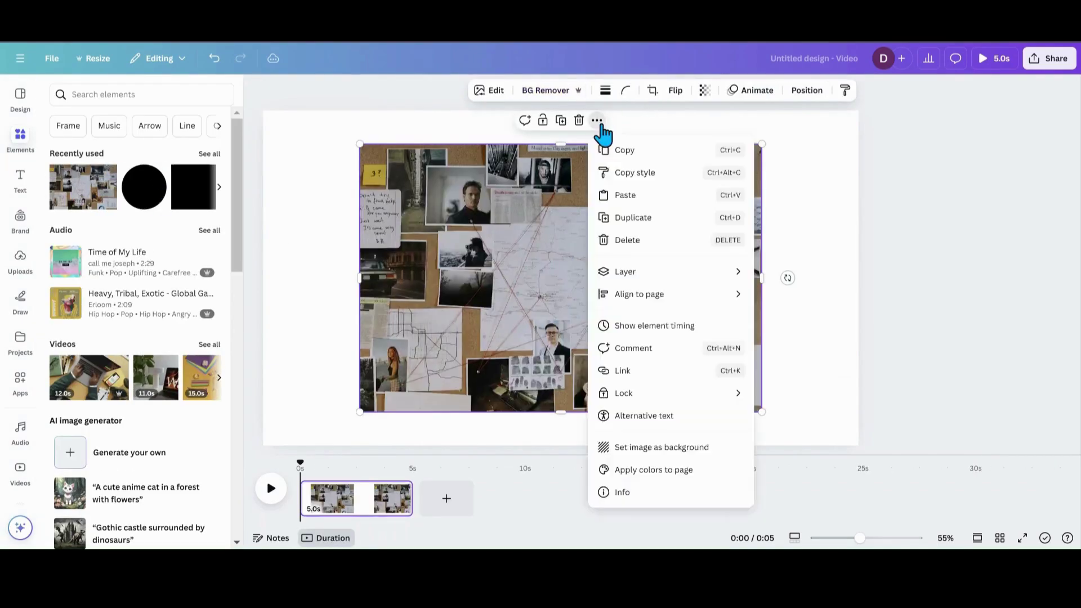
{"action": "left_click", "coordinate": [677, 457]}
Step: Enlarge the black cutout overlay until its black area covers the page, and shift it up and to the right, exposing the photo's edges
{"action": "left_click_drag", "start_coordinate": [602, 316], "coordinate": [400, 212]}
{"action": "left_click_drag", "start_coordinate": [560, 288], "coordinate": [980, 497]}
{"action": "left_click_drag", "start_coordinate": [859, 537], "coordinate": [837, 540]}
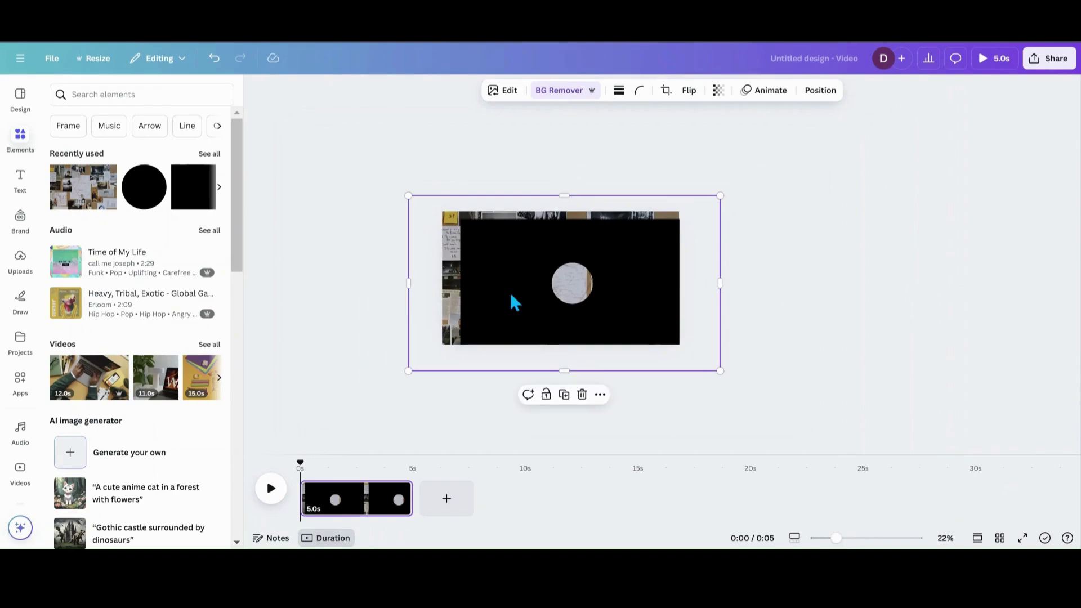
{"action": "left_click_drag", "start_coordinate": [408, 194], "coordinate": [383, 181]}
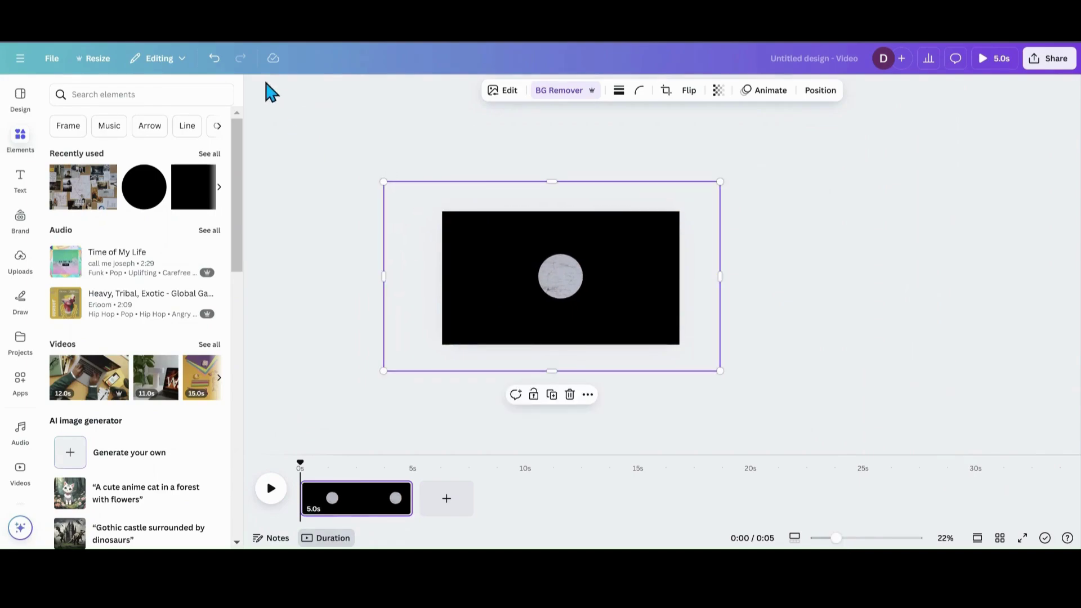
{"action": "left_click", "coordinate": [257, 88]}
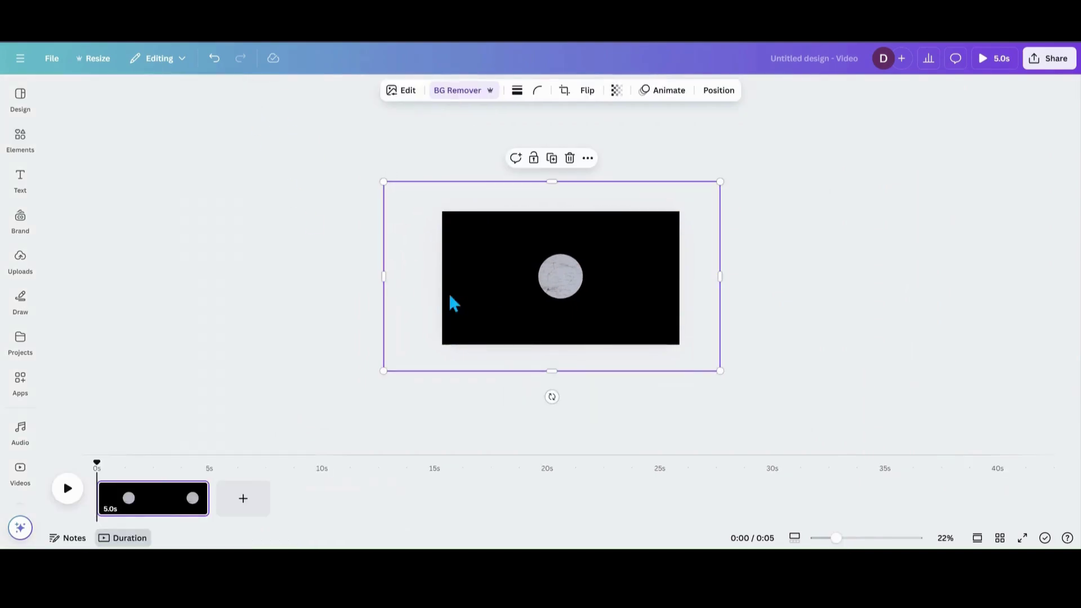
{"action": "left_click_drag", "start_coordinate": [450, 304], "coordinate": [535, 299]}
Step: Add a black square and stretch it into a rectangle wider than the page, covering the exposed photo along the page's bottom edge
{"action": "left_click", "coordinate": [20, 138]}
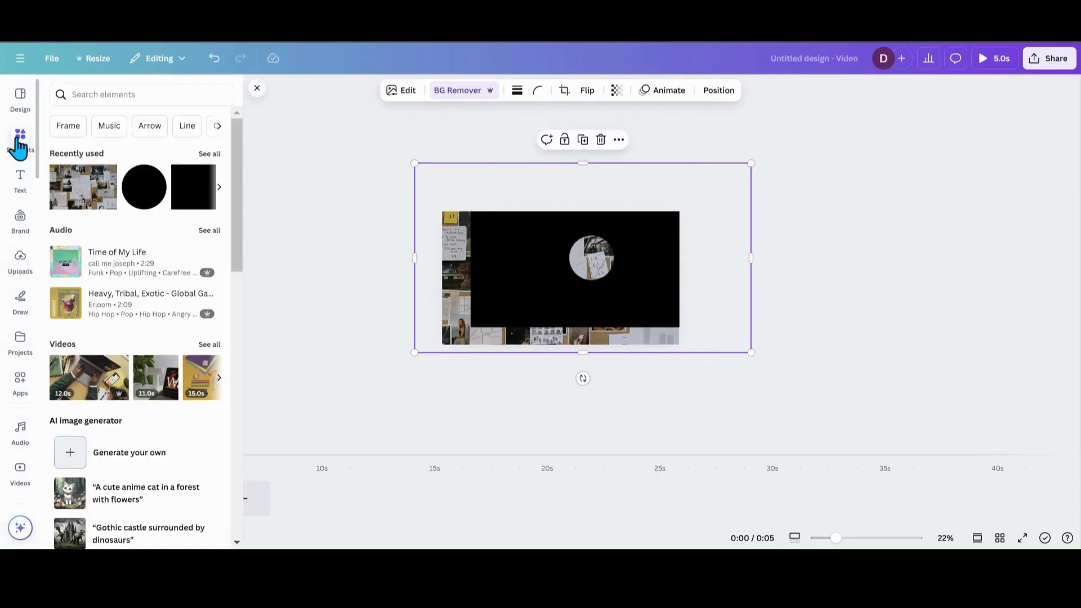
{"action": "left_click", "coordinate": [177, 202]}
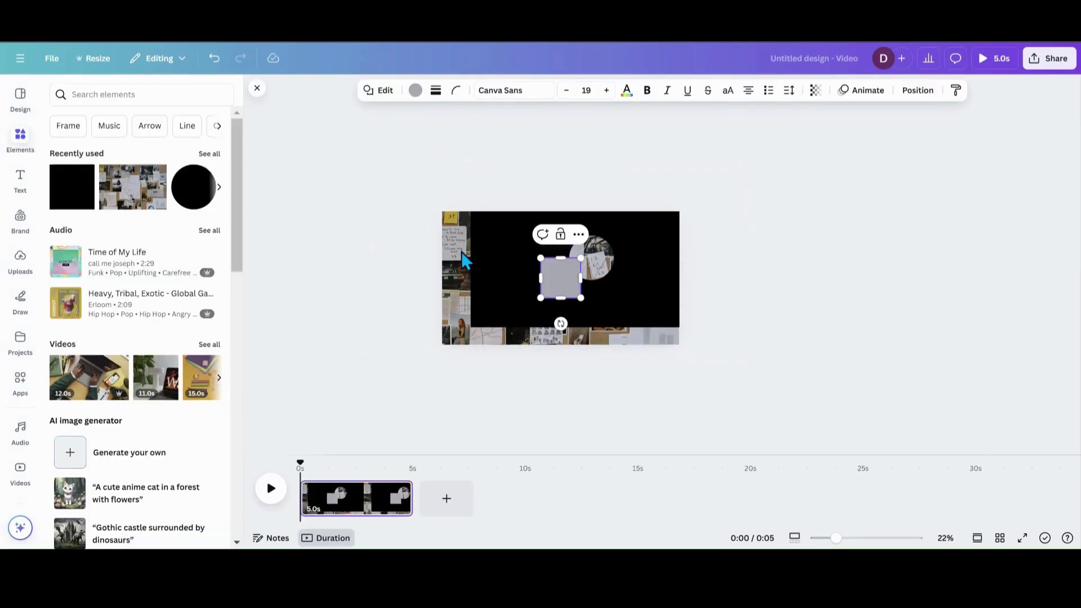
{"action": "left_click", "coordinate": [416, 91]}
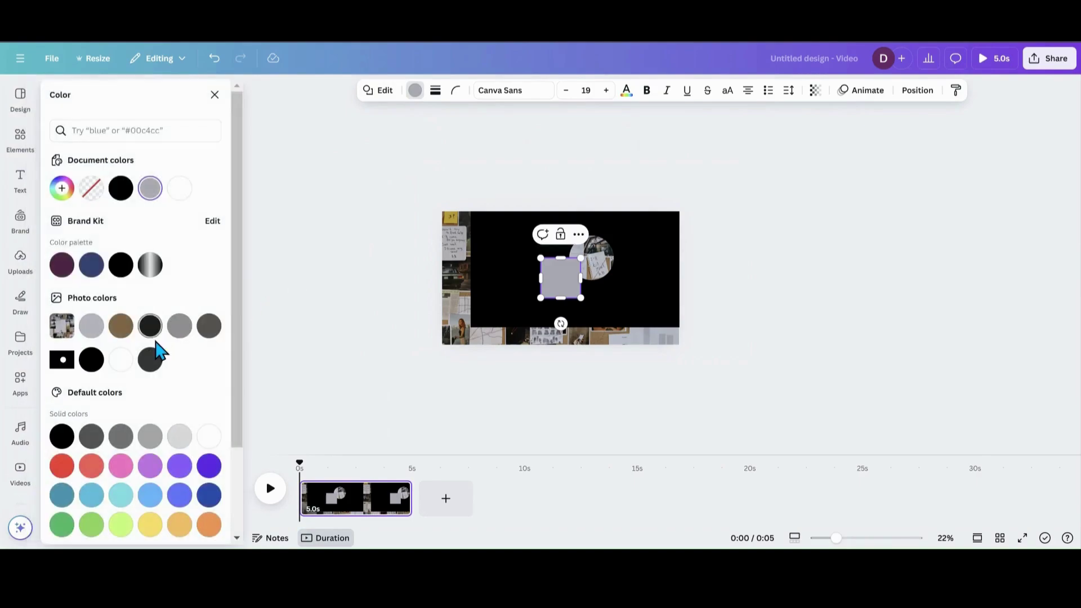
{"action": "left_click", "coordinate": [61, 436]}
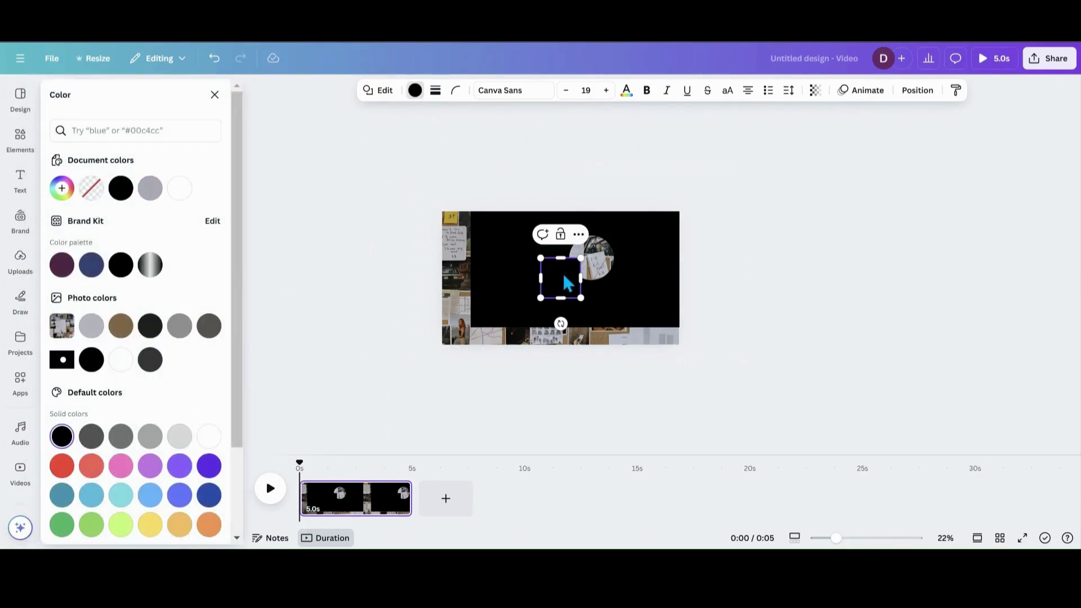
{"action": "left_click_drag", "start_coordinate": [566, 281], "coordinate": [692, 352]}
{"action": "left_click_drag", "start_coordinate": [563, 353], "coordinate": [564, 425]}
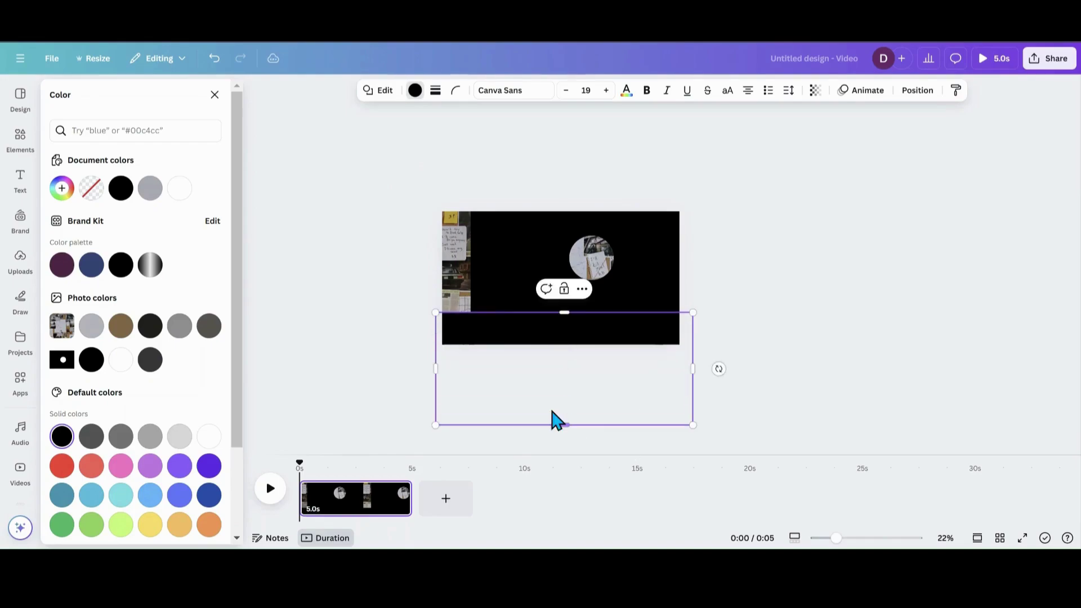
Step: Duplicate the wide black rectangle and place the copy across the page's top edge
{"action": "left_click", "coordinate": [678, 272]}
{"action": "left_click", "coordinate": [601, 348]}
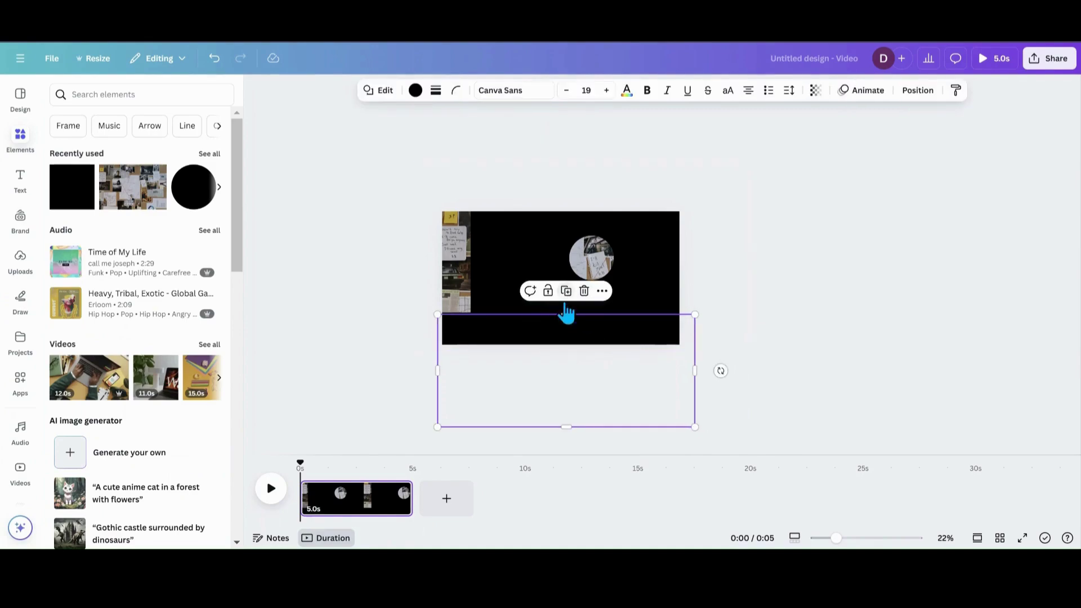
{"action": "left_click_drag", "start_coordinate": [564, 314], "coordinate": [551, 179]}
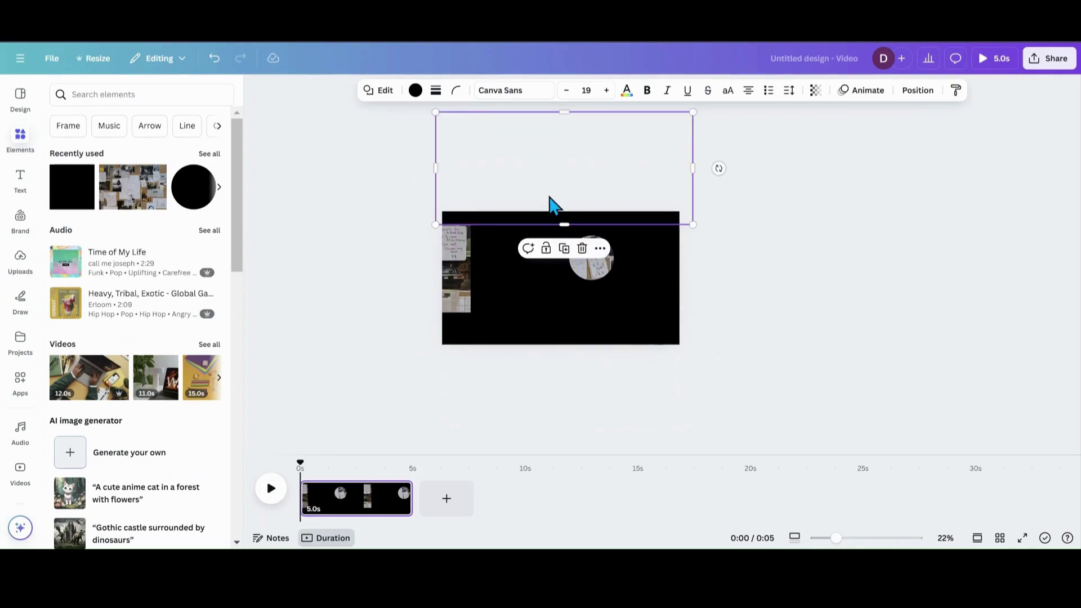
Step: Place another rectangle copy over the page's left edge, stretch it taller than the page, and duplicate it onto the right edge
{"action": "left_click", "coordinate": [569, 253]}
{"action": "left_click_drag", "start_coordinate": [569, 180], "coordinate": [366, 275]}
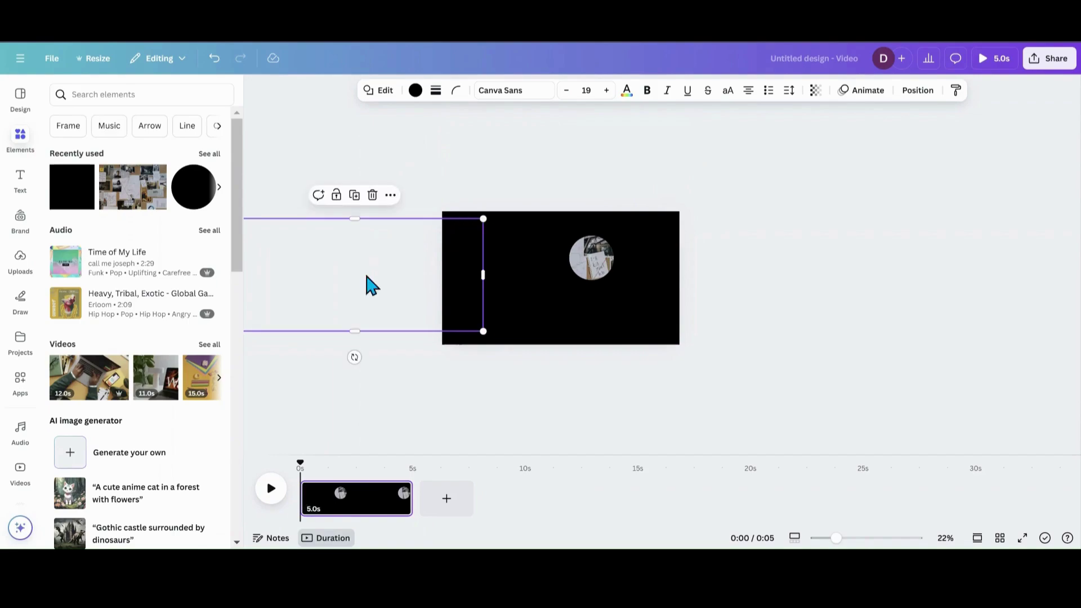
{"action": "key", "text": "Escape"}
{"action": "left_click", "coordinate": [440, 309]}
{"action": "left_click_drag", "start_coordinate": [353, 333], "coordinate": [350, 401]}
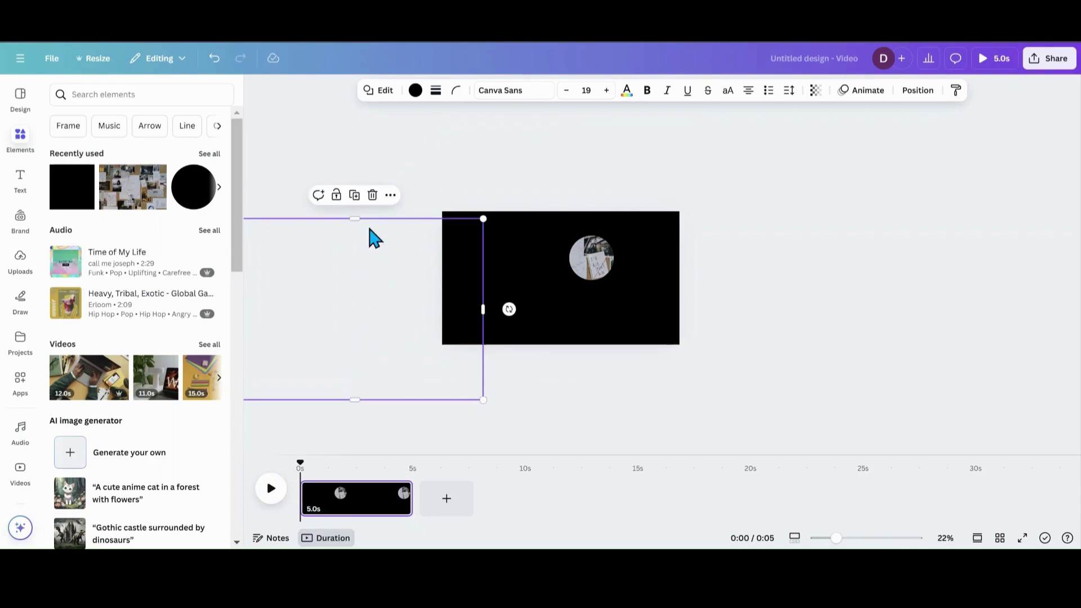
{"action": "left_click_drag", "start_coordinate": [354, 217], "coordinate": [359, 168]}
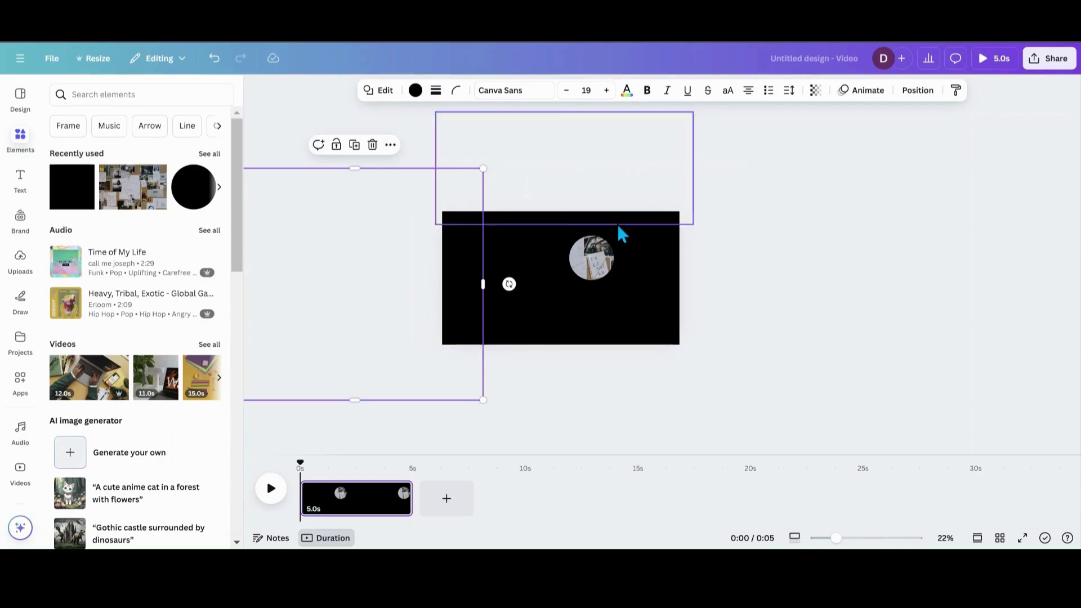
{"action": "left_click", "coordinate": [353, 148]}
{"action": "left_click_drag", "start_coordinate": [344, 261], "coordinate": [770, 243]}
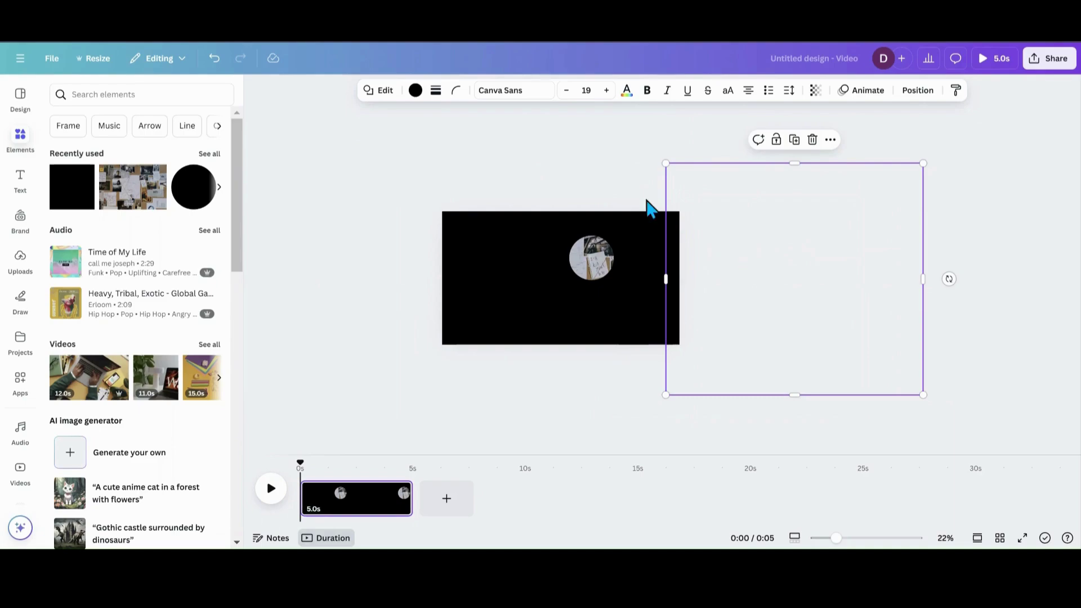
Step: Select the four black rectangles together with the cutout image, and group them
{"action": "left_click", "coordinate": [916, 91]}
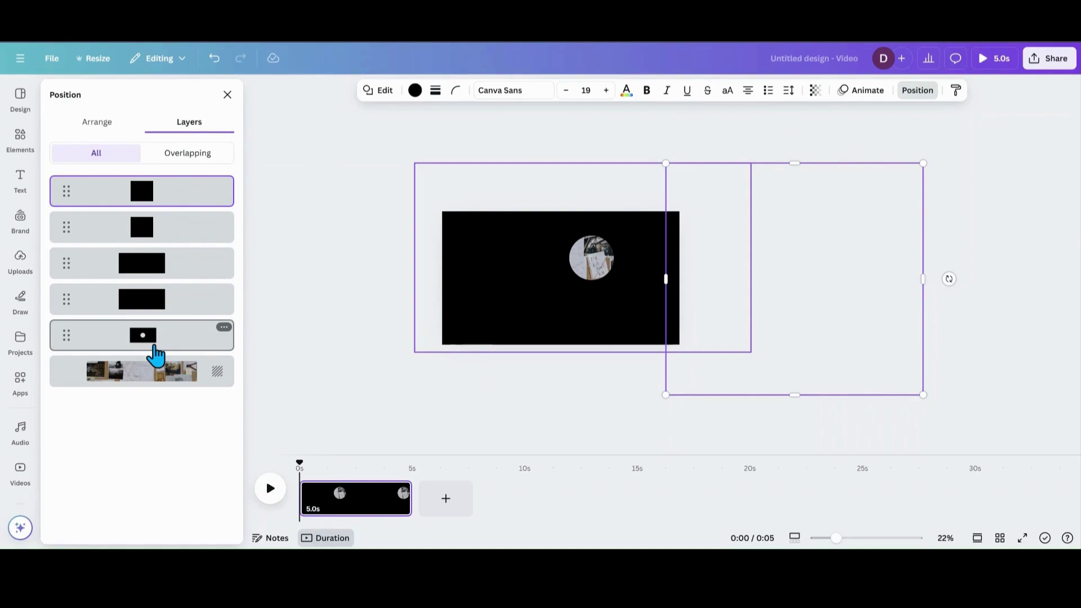
{"action": "left_click", "coordinate": [155, 353], "text": "shift"}
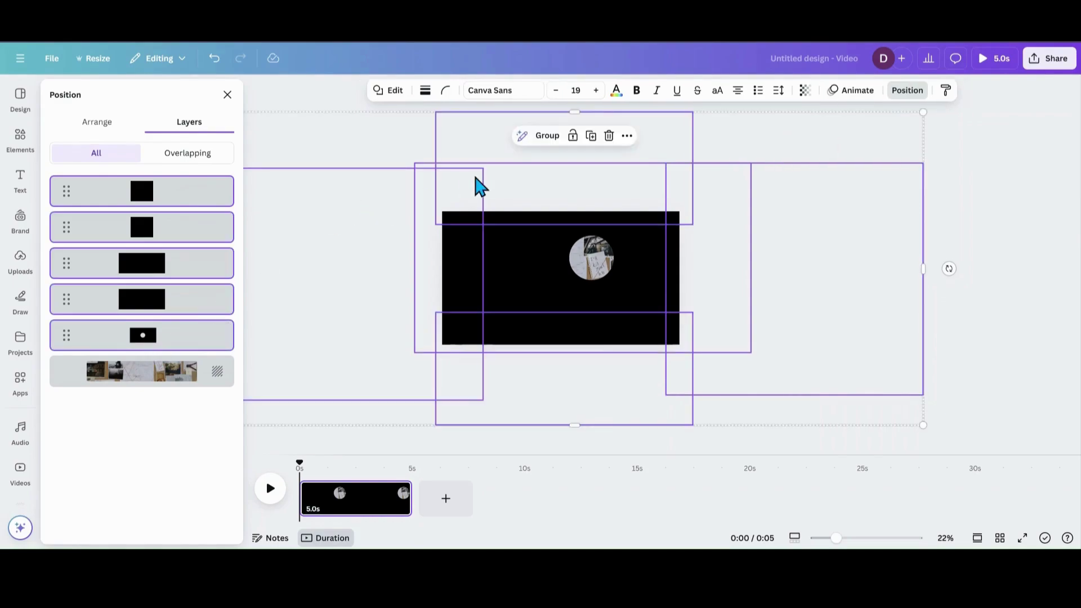
{"action": "left_click", "coordinate": [545, 136]}
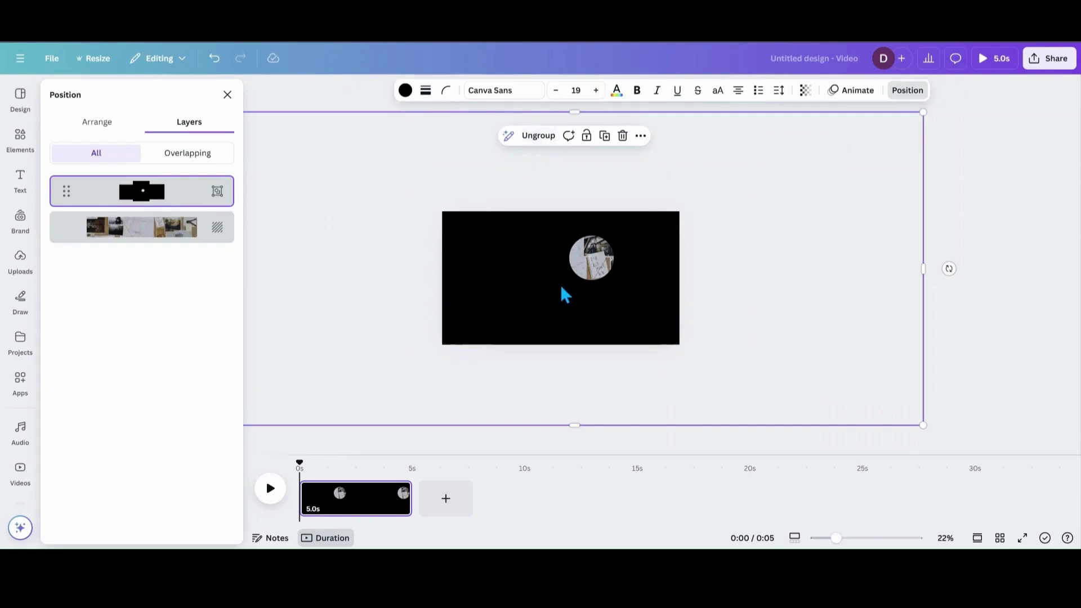
Step: Try moving the grouped overlay so the cutout passes over the photo's lower-left and upper-right areas
{"action": "left_click_drag", "start_coordinate": [562, 288], "coordinate": [564, 283]}
{"action": "left_click_drag", "start_coordinate": [836, 538], "coordinate": [845, 537]}
{"action": "left_click_drag", "start_coordinate": [596, 324], "coordinate": [475, 408]}
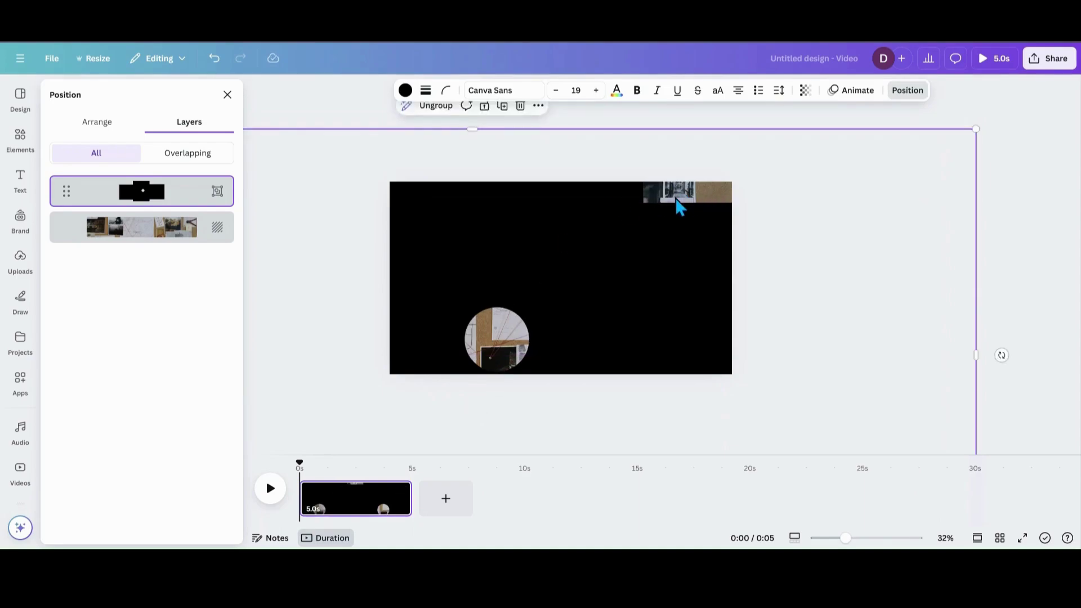
{"action": "left_click_drag", "start_coordinate": [586, 310], "coordinate": [713, 215]}
{"action": "mouse_move", "coordinate": [670, 293]}
{"action": "left_mouse_down"}
{"action": "mouse_move", "coordinate": [673, 282]}
{"action": "mouse_move", "coordinate": [675, 292]}
{"action": "left_mouse_up"}
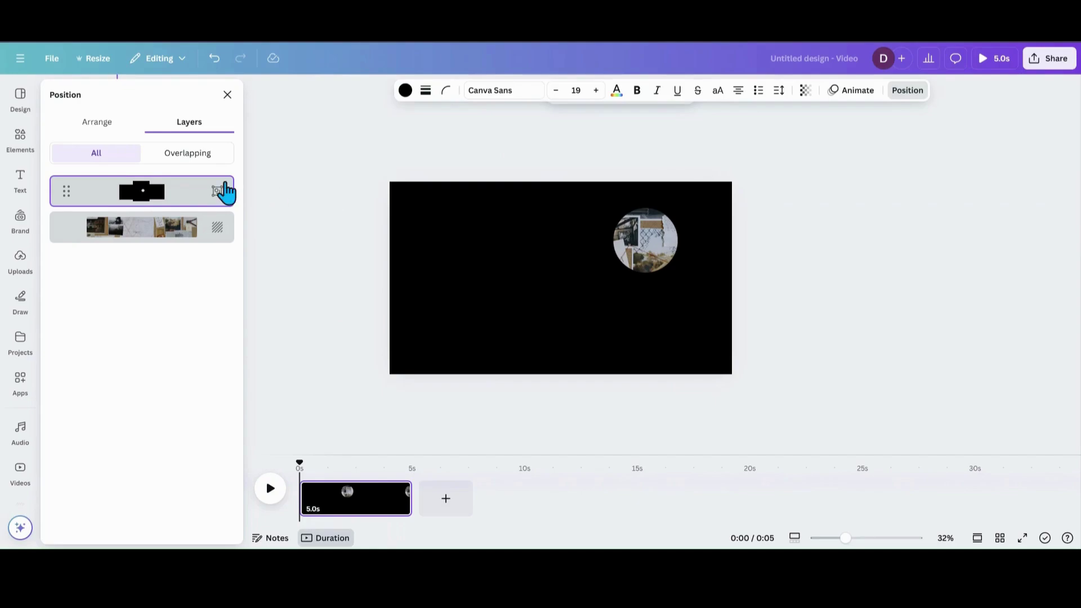
Step: Move the grouped overlay until its cutout lies off the page and black covers the whole photo
{"action": "left_click_drag", "start_coordinate": [497, 298], "coordinate": [417, 304]}
{"action": "left_click_drag", "start_coordinate": [488, 319], "coordinate": [531, 326]}
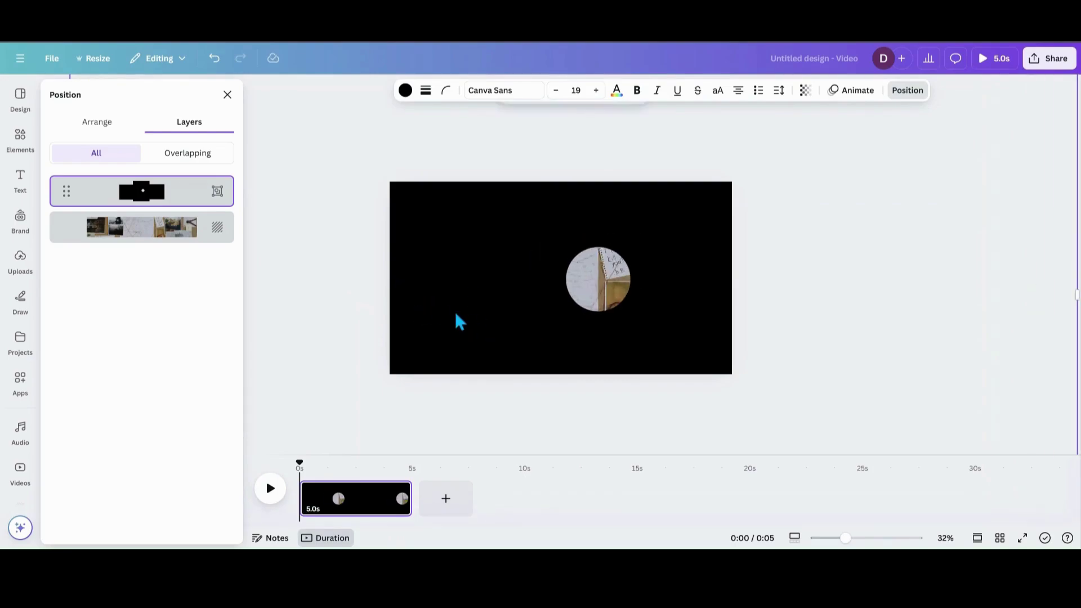
{"action": "left_click_drag", "start_coordinate": [455, 315], "coordinate": [637, 340]}
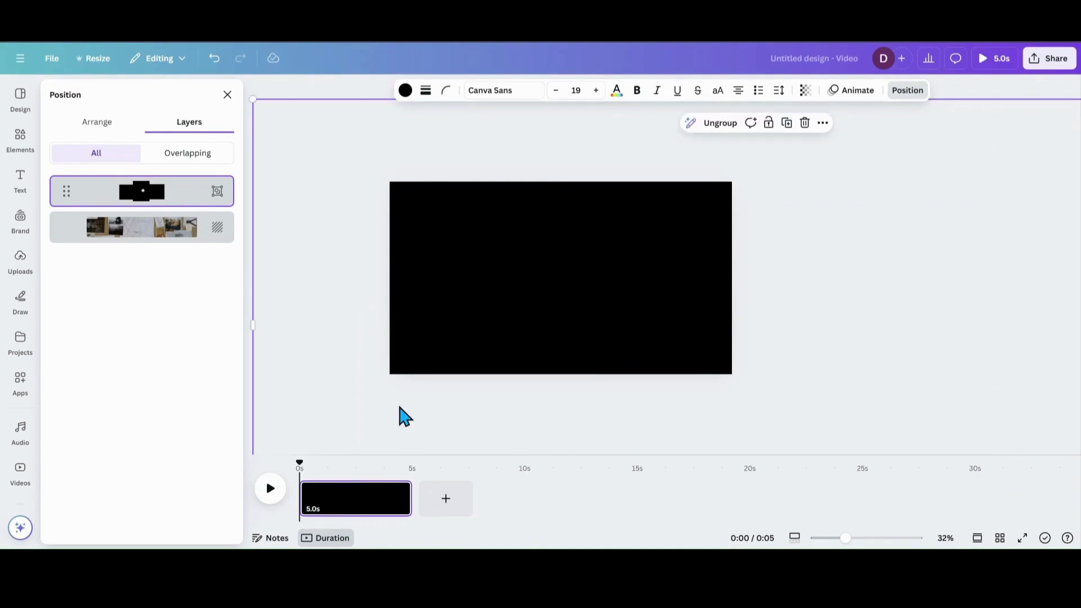
{"action": "left_click", "coordinate": [456, 509]}
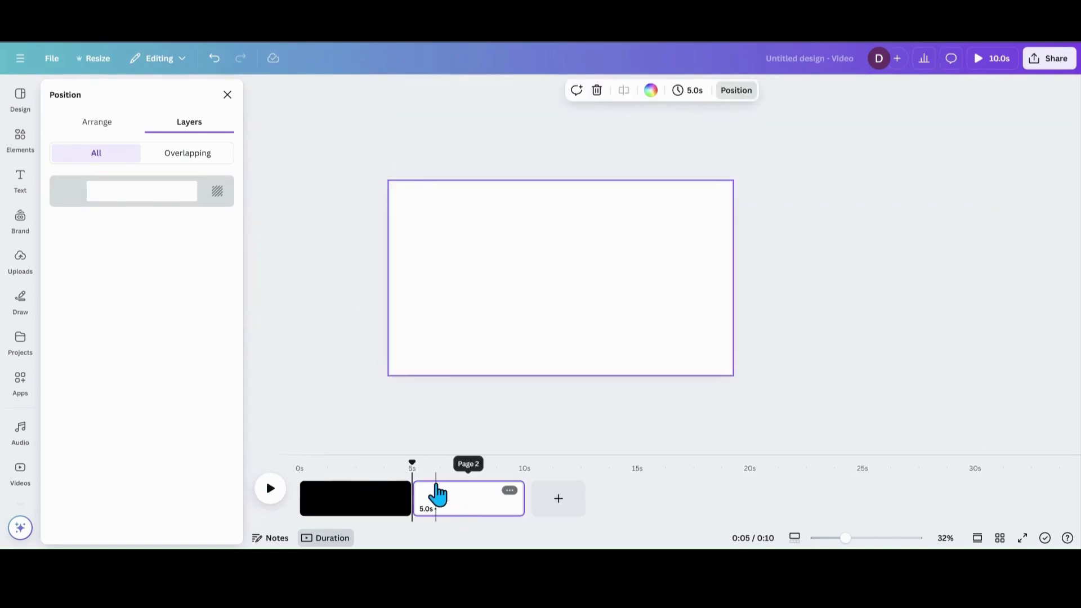
{"action": "left_click", "coordinate": [509, 490]}
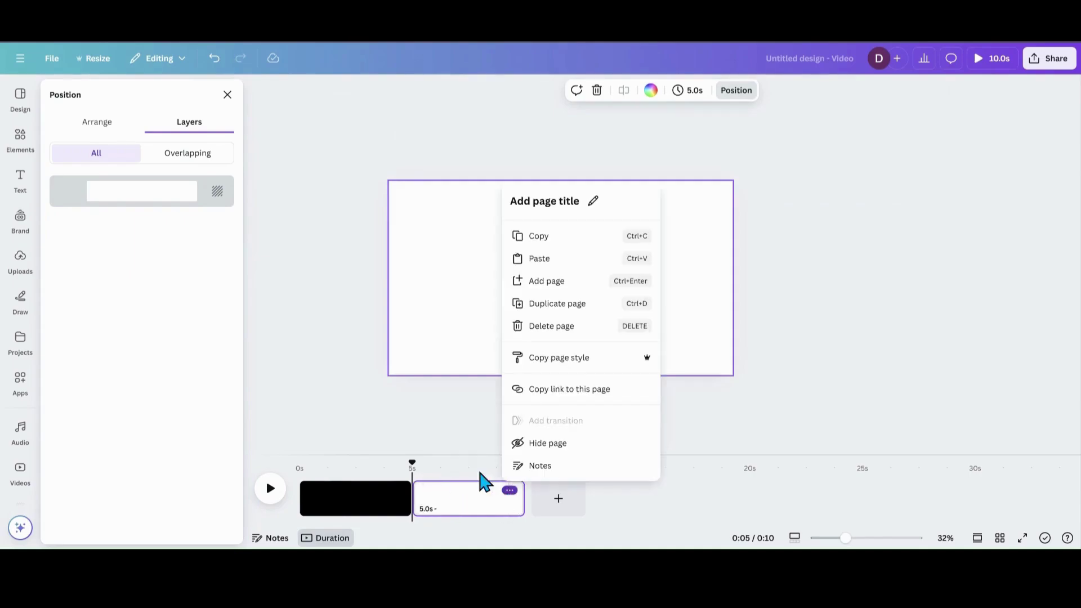
{"action": "left_click", "coordinate": [535, 327]}
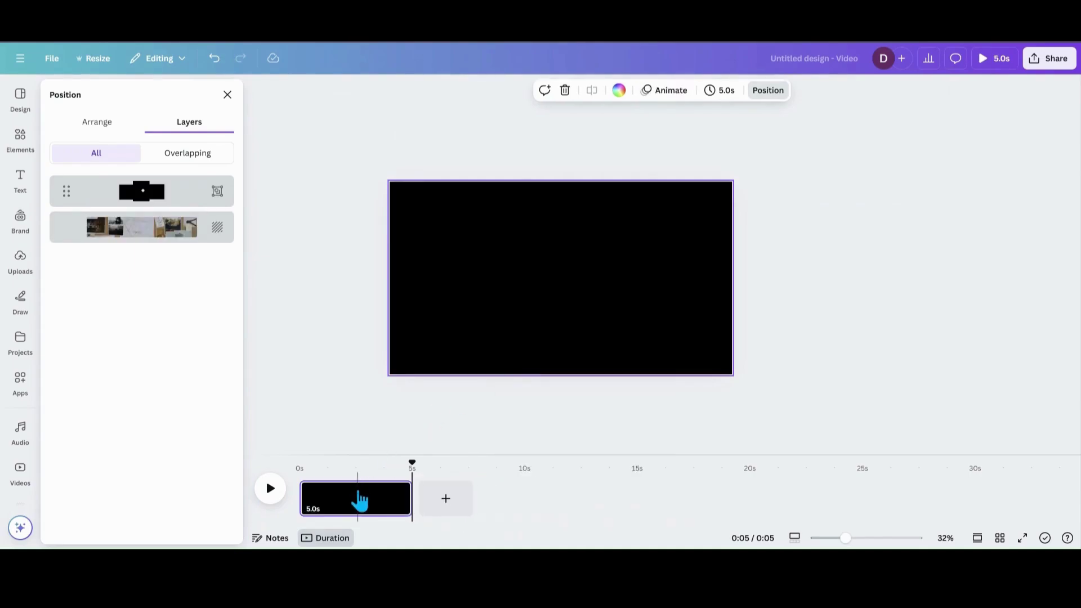
Step: Duplicate the black page, and set the transparency of the grouped overlay on the first page to 0
{"action": "left_click", "coordinate": [397, 490]}
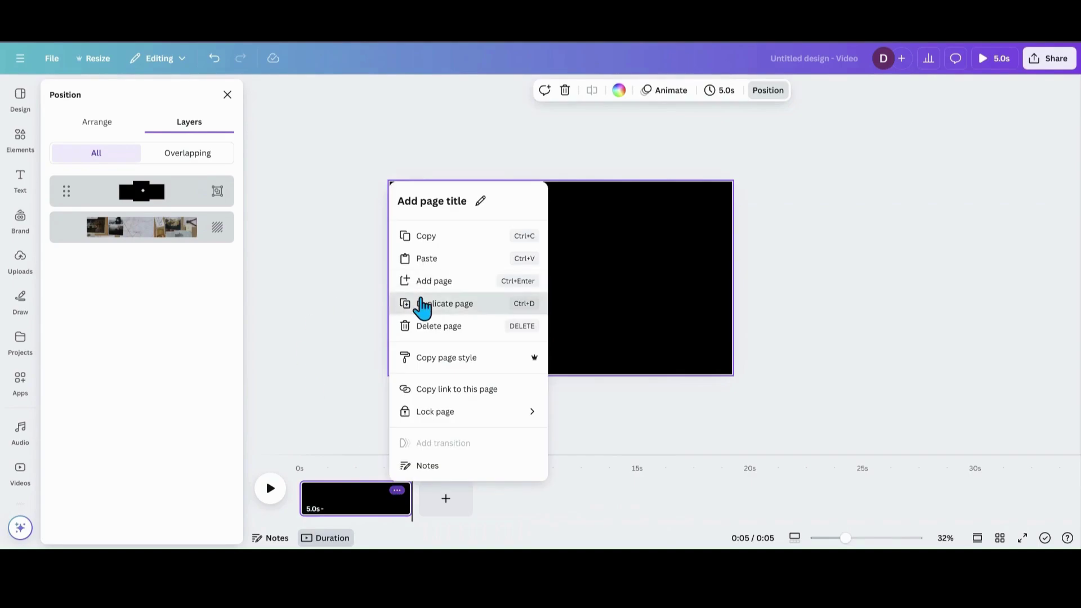
{"action": "left_click", "coordinate": [422, 303]}
{"action": "left_click", "coordinate": [344, 520]}
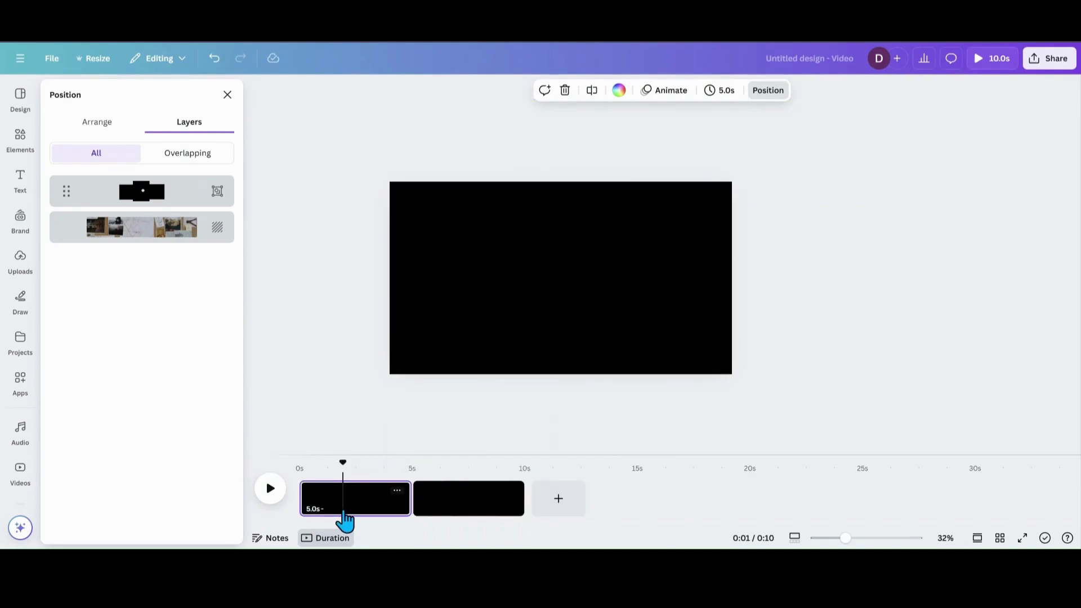
{"action": "left_click", "coordinate": [419, 354]}
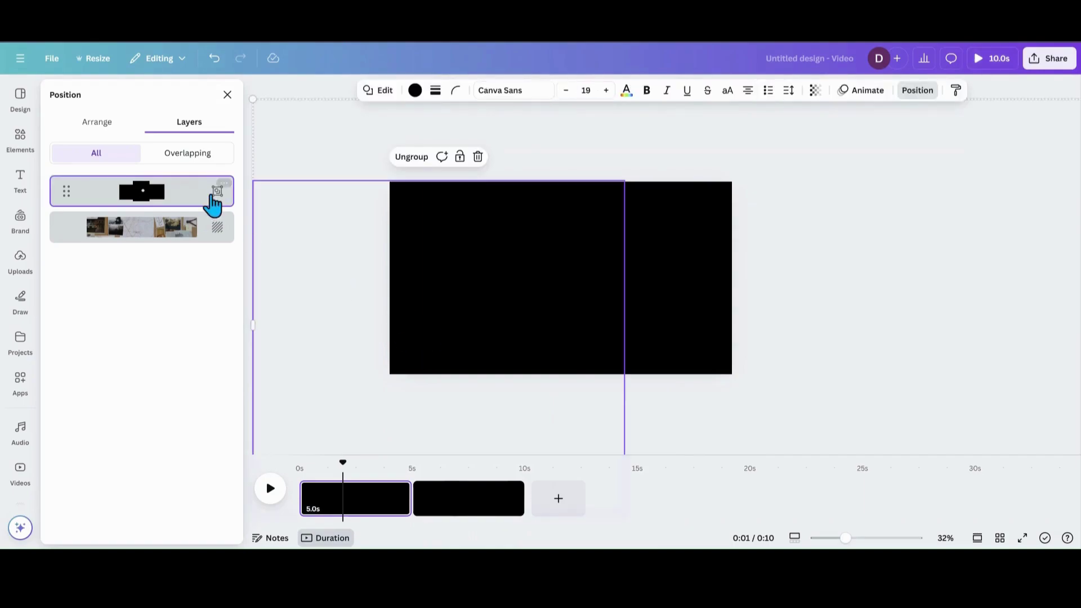
{"action": "left_click", "coordinate": [142, 194]}
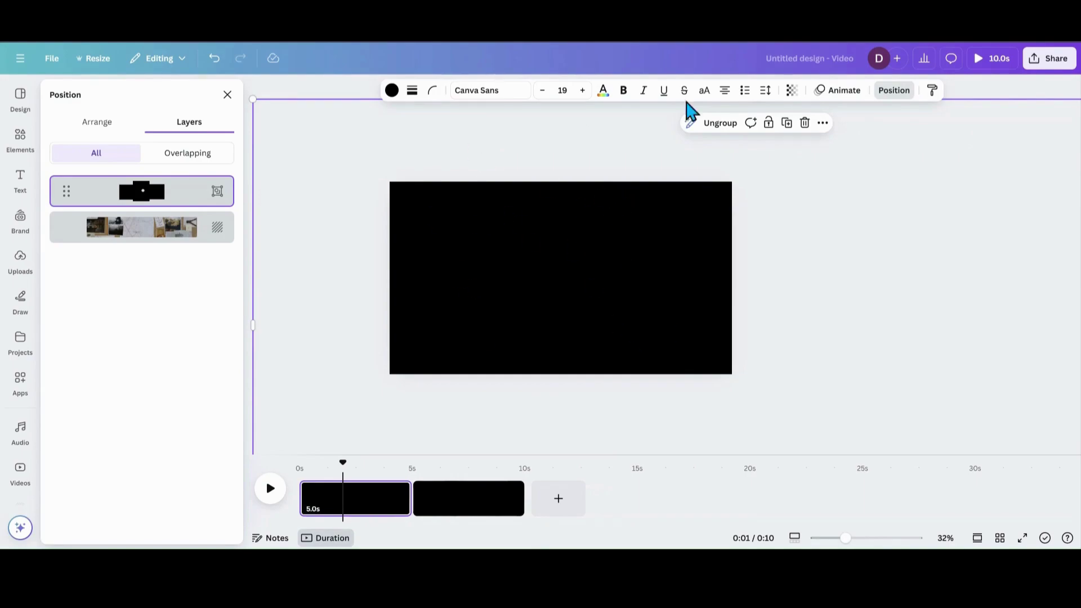
{"action": "left_click", "coordinate": [792, 91]}
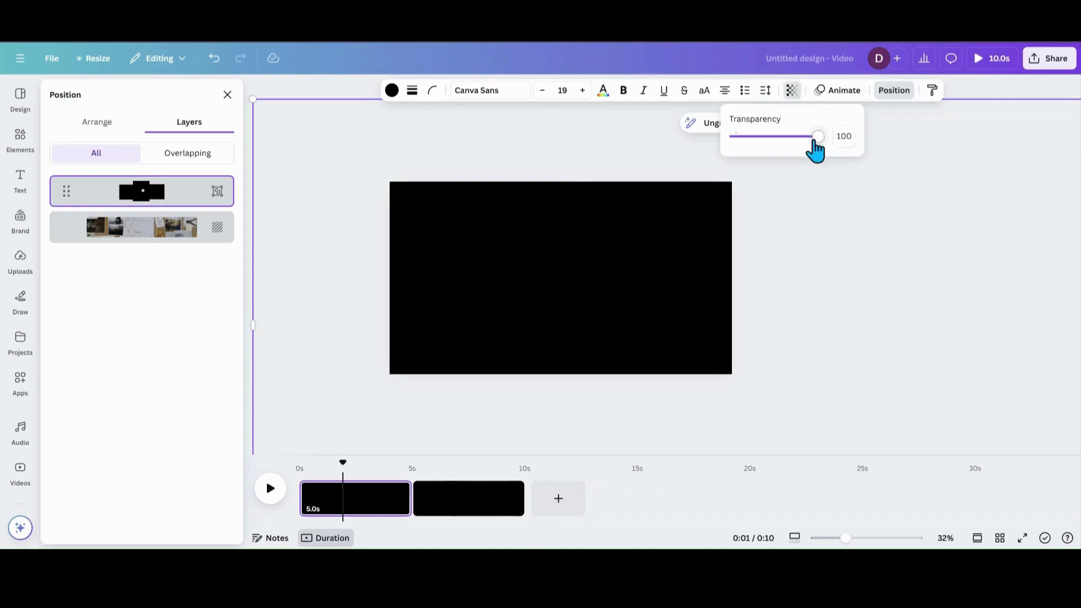
{"action": "left_click_drag", "start_coordinate": [814, 144], "coordinate": [721, 138]}
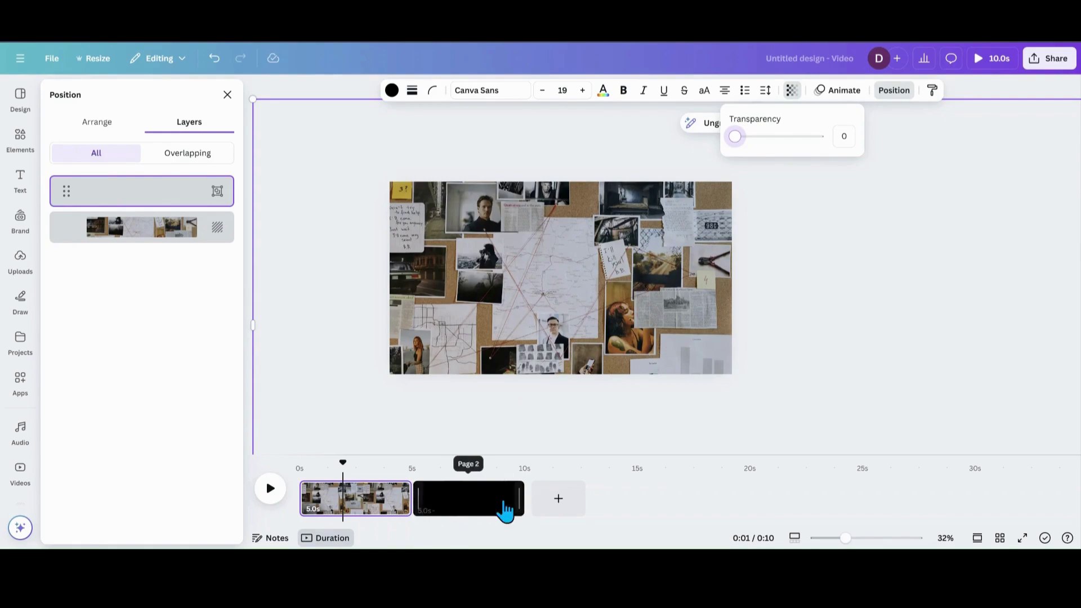
Step: Duplicate the second page to add a third page with the same photo and overlay
{"action": "left_click", "coordinate": [490, 515]}
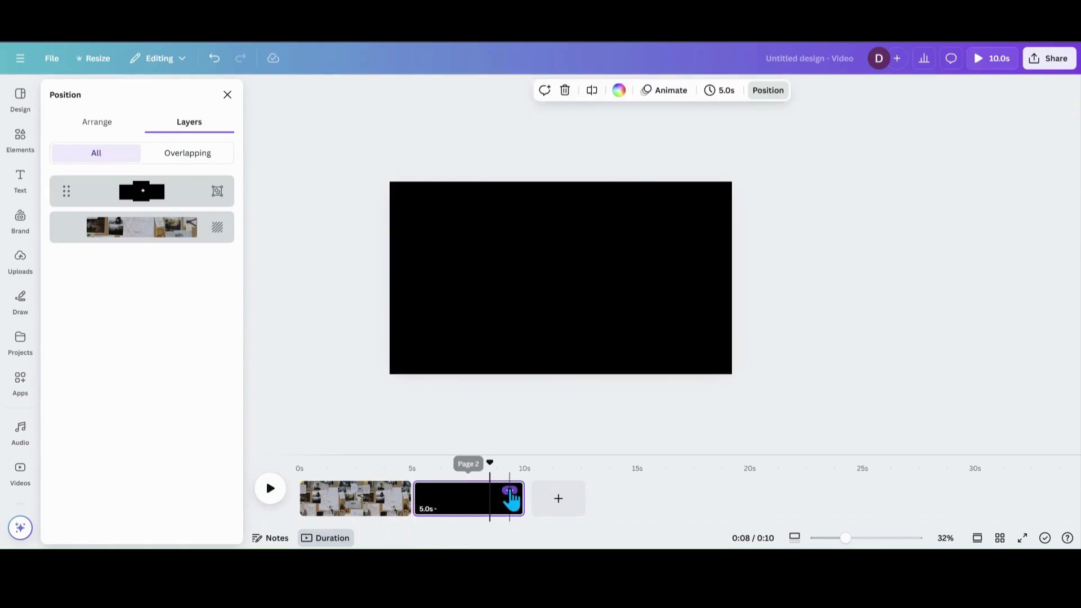
{"action": "left_click", "coordinate": [509, 491]}
{"action": "left_click", "coordinate": [546, 259]}
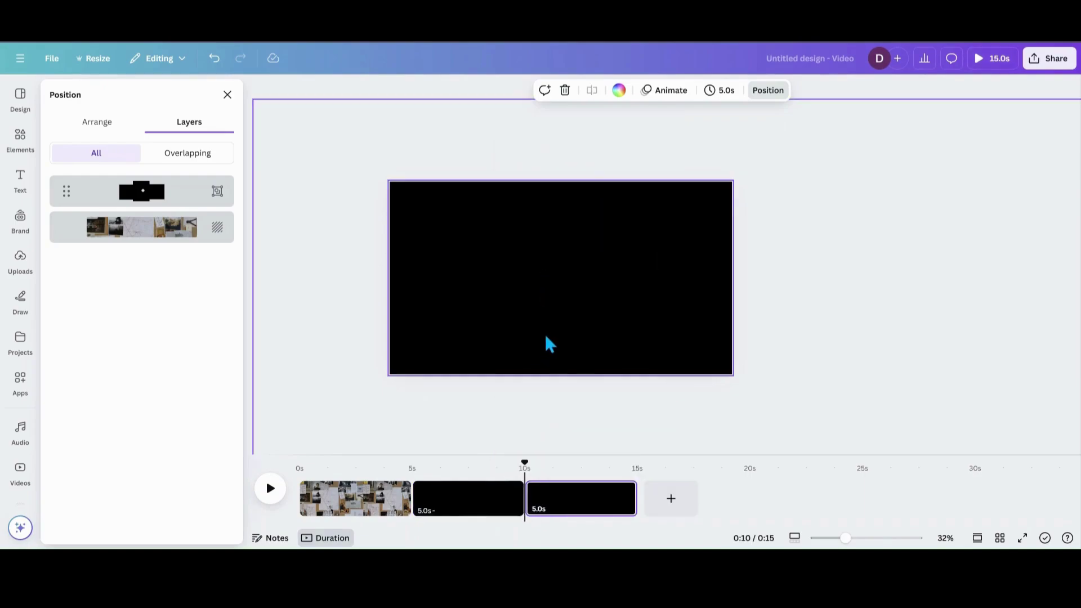
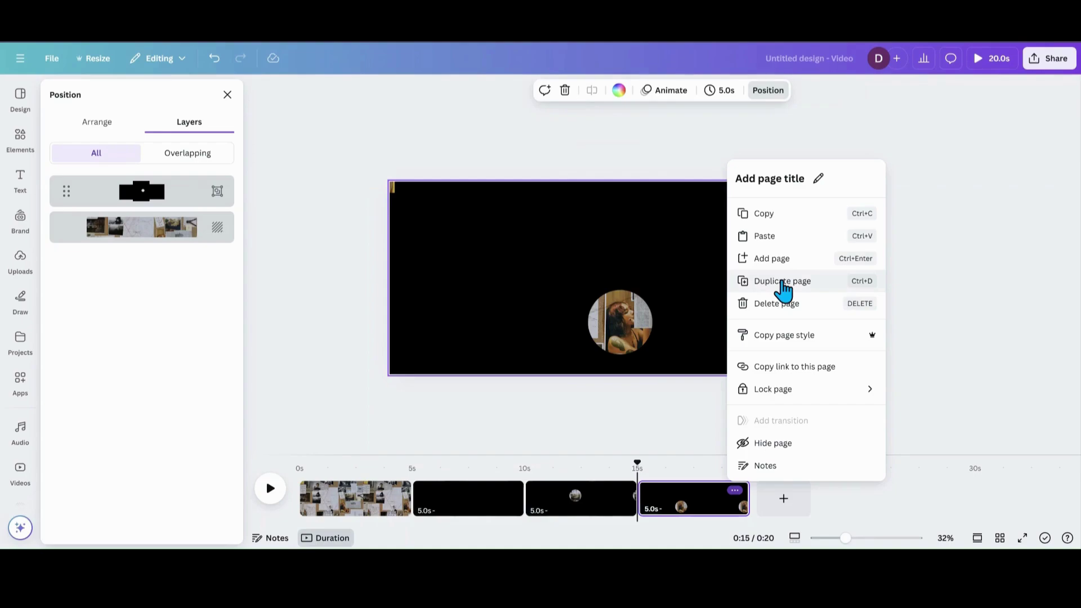
Step: Duplicate the fourth page and move the grouped overlay so the cutout reveals the man's portrait near the photo's upper-left
{"action": "left_click", "coordinate": [782, 281]}
{"action": "left_click", "coordinate": [695, 350]}
{"action": "left_click_drag", "start_coordinate": [695, 350], "coordinate": [560, 228]}
Step: Duplicate the fifth page and move its grouped overlay down so the cutout reveals the black-and-white photos at the left-centre
{"action": "left_click", "coordinate": [847, 491]}
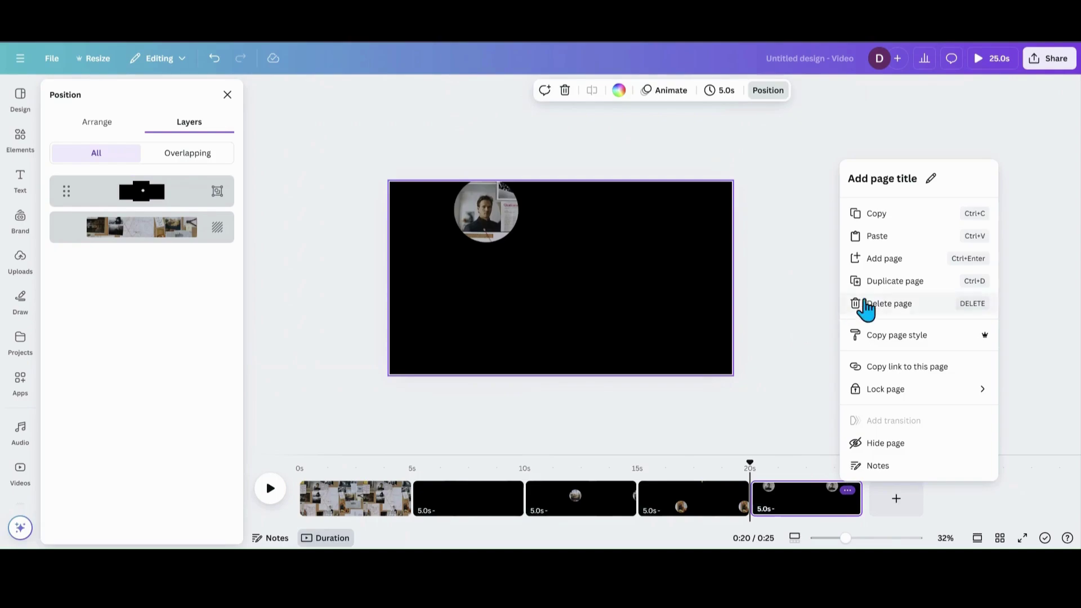
{"action": "left_click", "coordinate": [876, 281]}
{"action": "left_click_drag", "start_coordinate": [588, 294], "coordinate": [578, 354]}
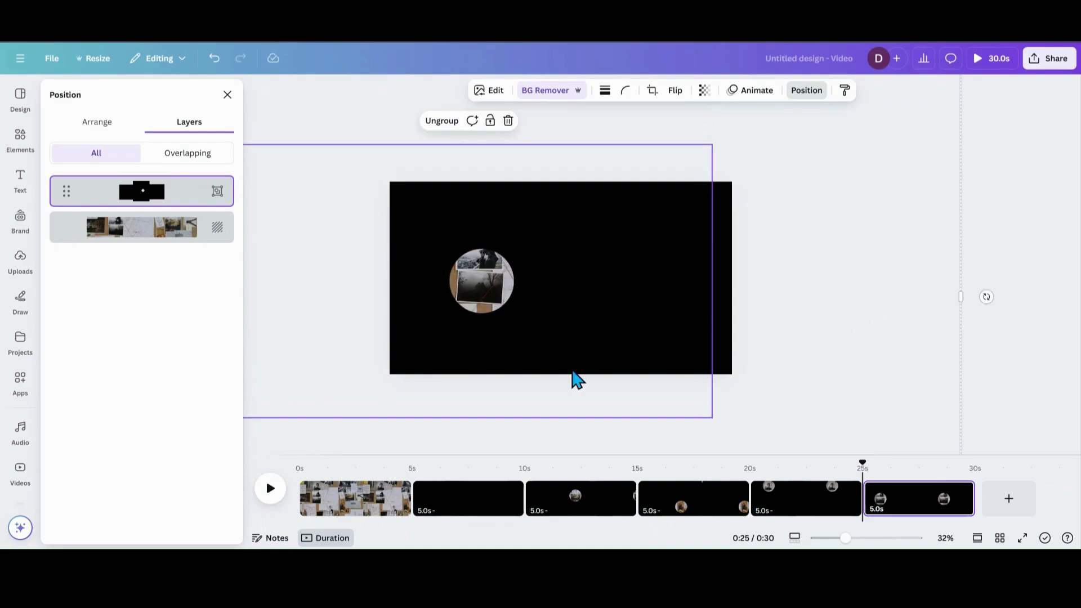
Step: Add a heading text to the third page and place it below and left of the circular cutout
{"action": "left_click", "coordinate": [561, 515]}
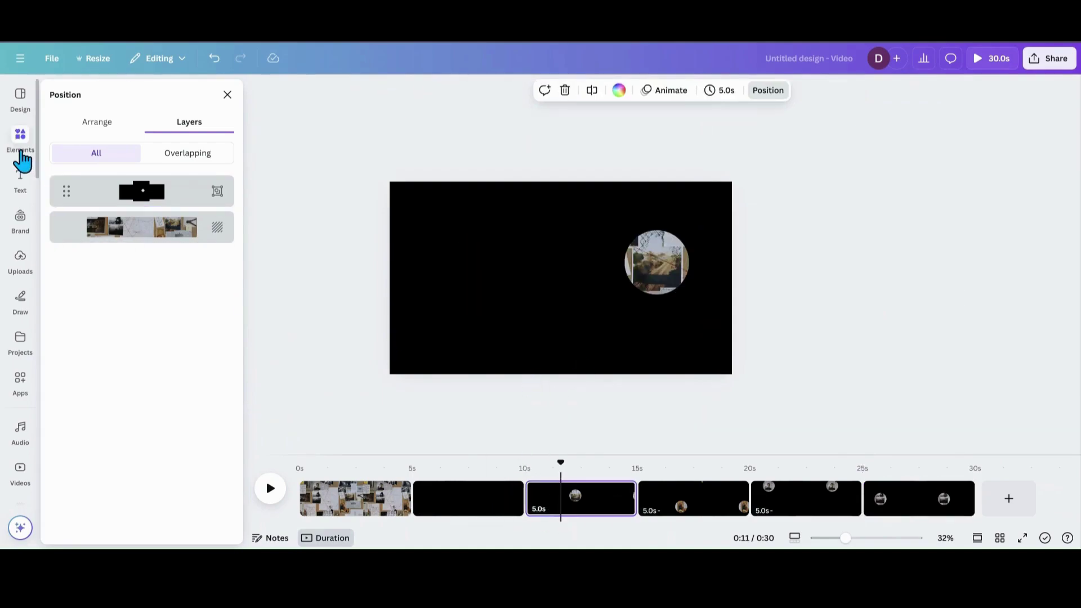
{"action": "left_click", "coordinate": [22, 179]}
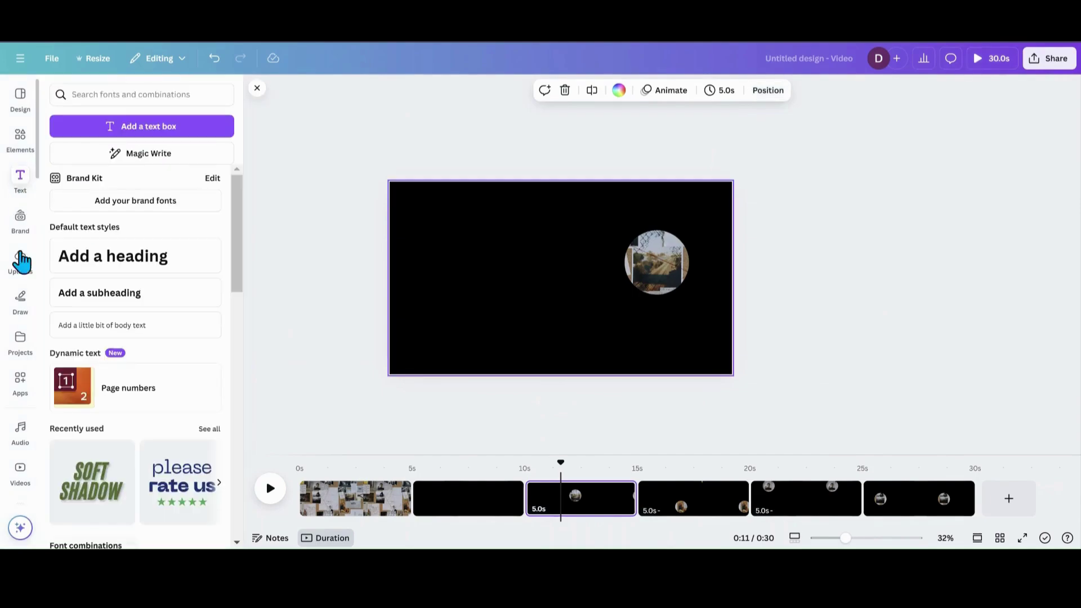
{"action": "left_click", "coordinate": [99, 275]}
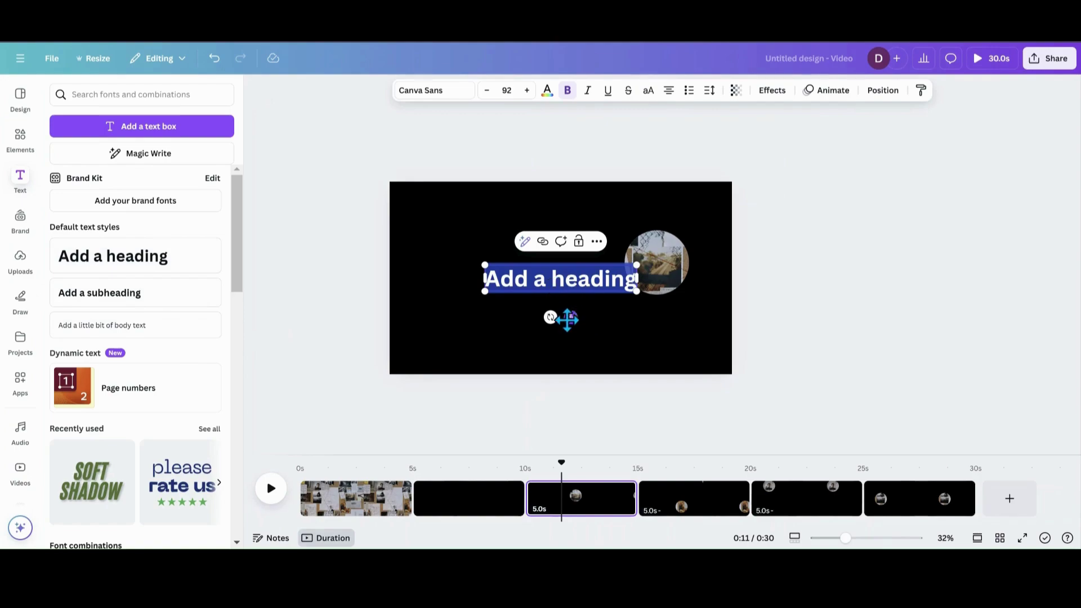
{"action": "left_click_drag", "start_coordinate": [567, 319], "coordinate": [533, 346]}
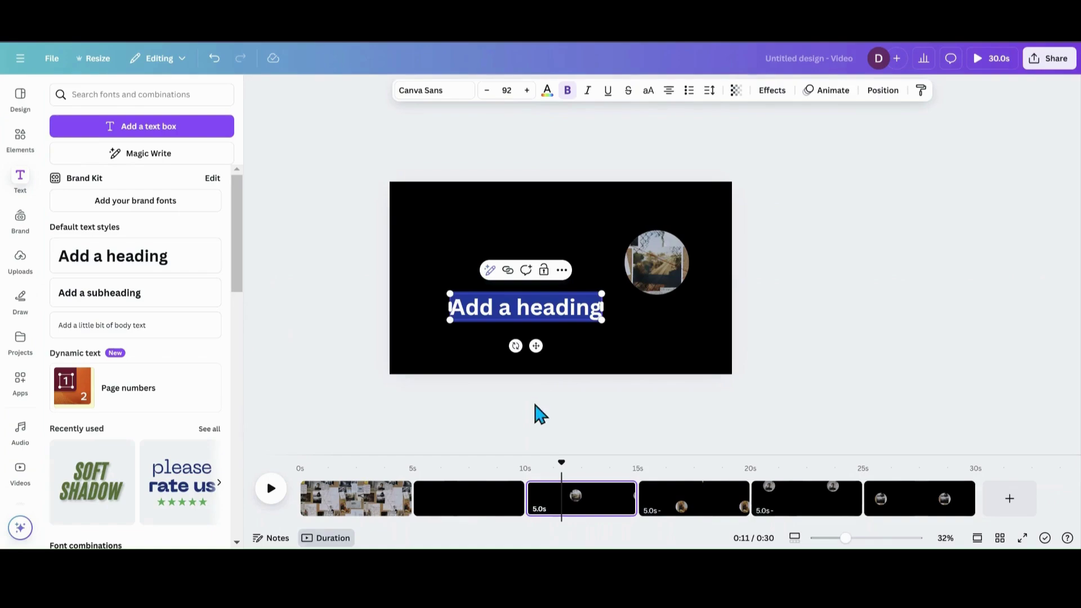
{"action": "key", "text": "BackSpace"}
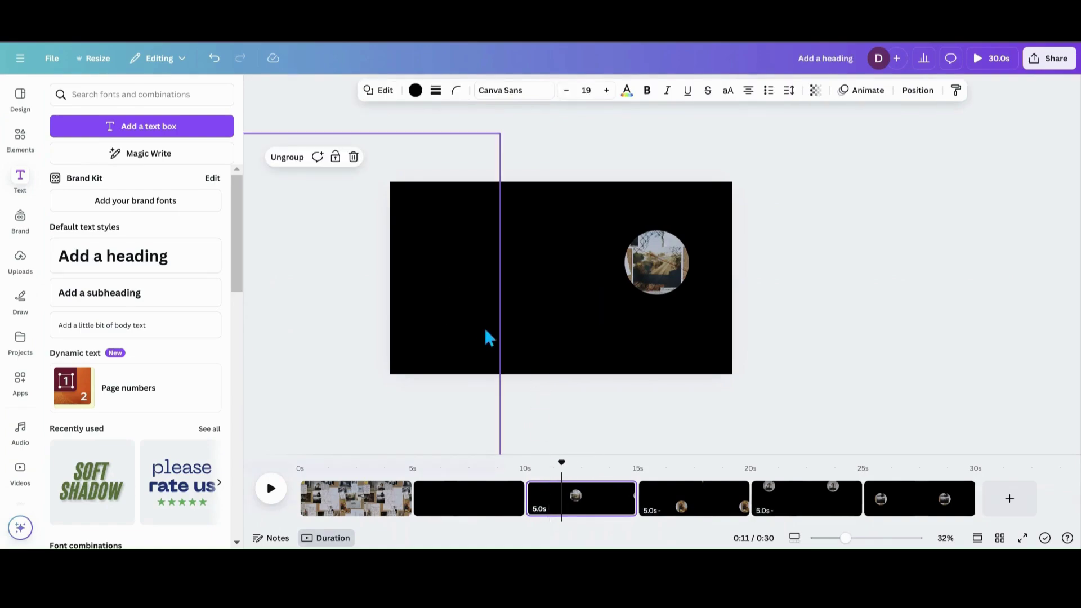
Step: Select the third page's heading among its layers and set the text colour to white
{"action": "left_click", "coordinate": [586, 503]}
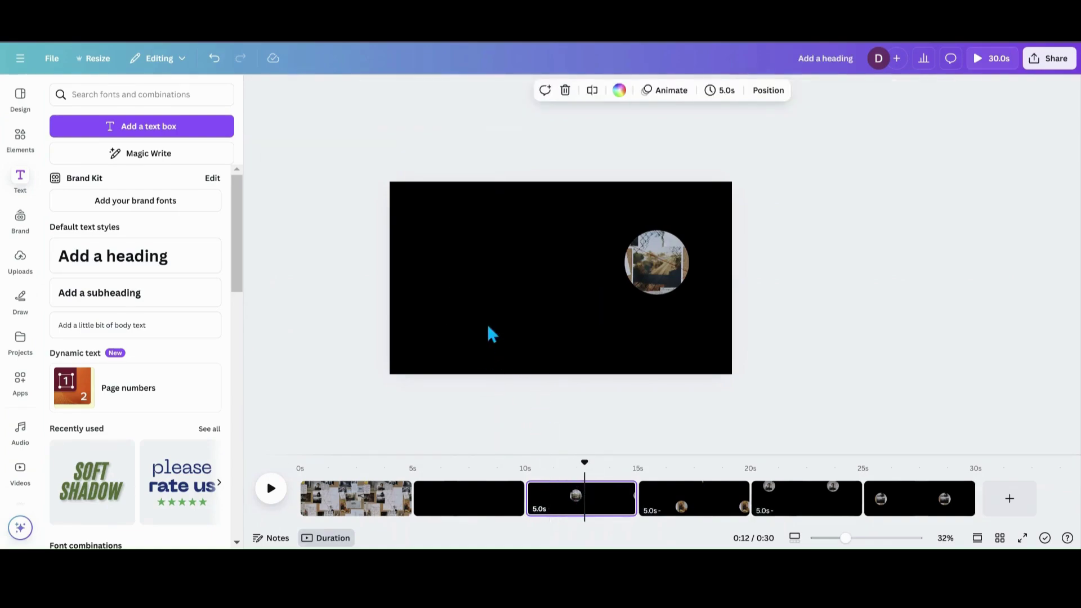
{"action": "left_click", "coordinate": [766, 92]}
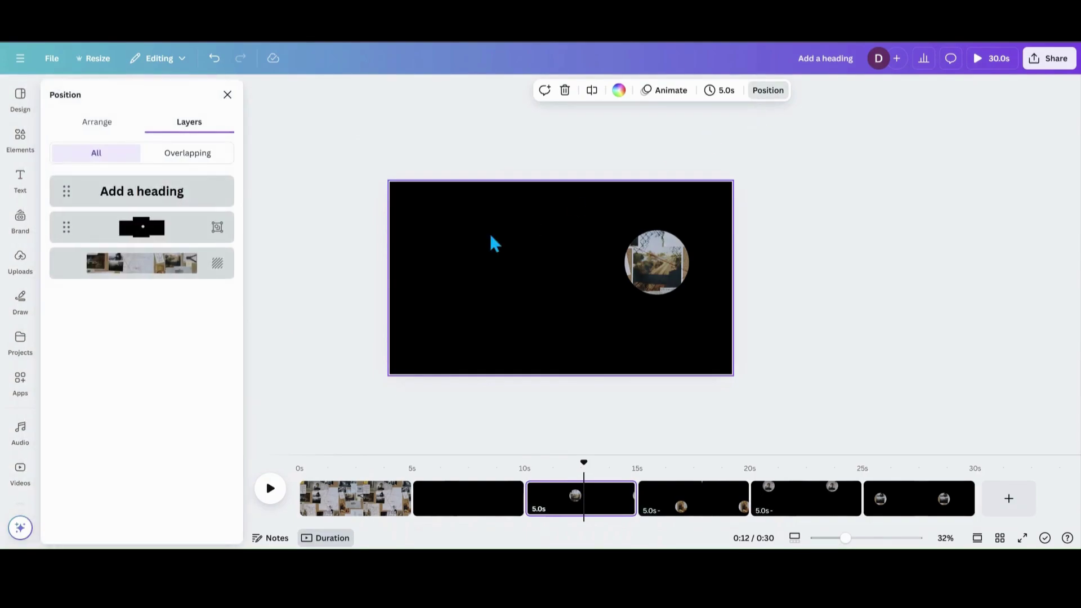
{"action": "left_click", "coordinate": [165, 198]}
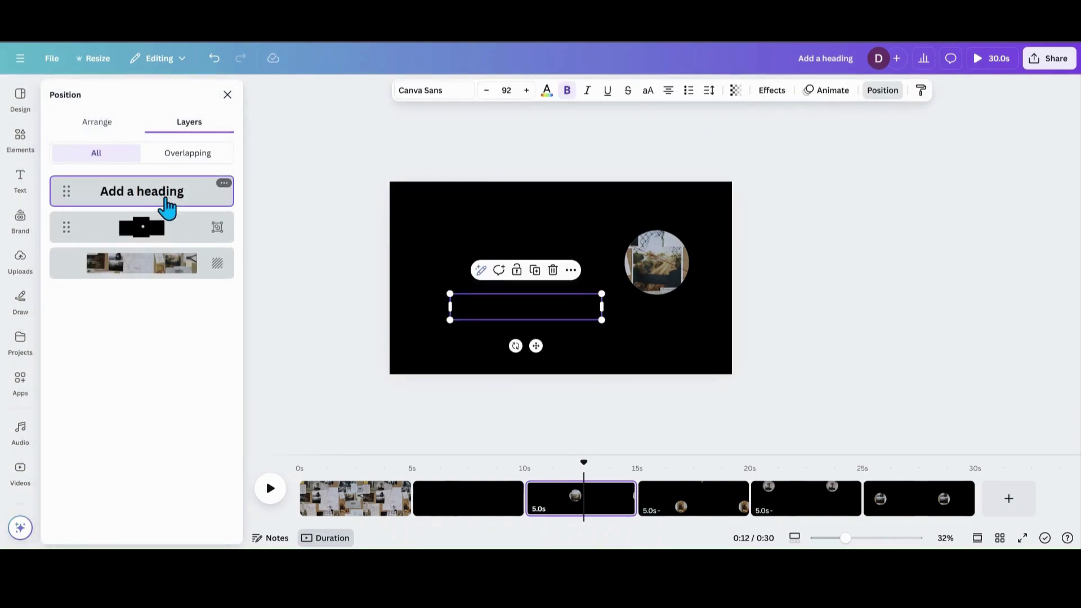
{"action": "double_click", "coordinate": [599, 308]}
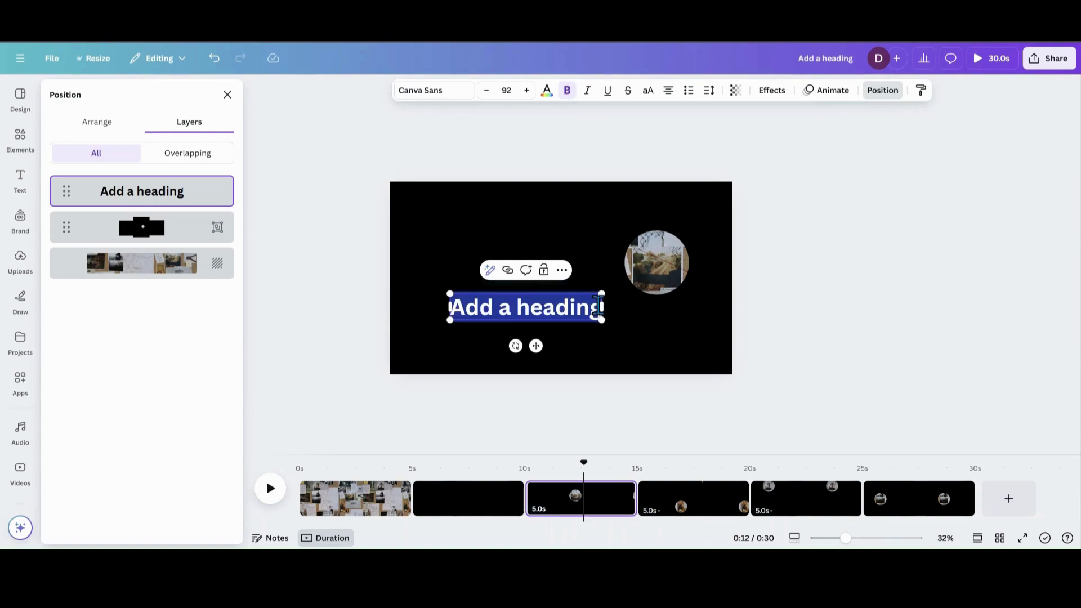
{"action": "left_click", "coordinate": [546, 91]}
{"action": "left_click", "coordinate": [209, 436]}
{"action": "left_click", "coordinate": [321, 313]}
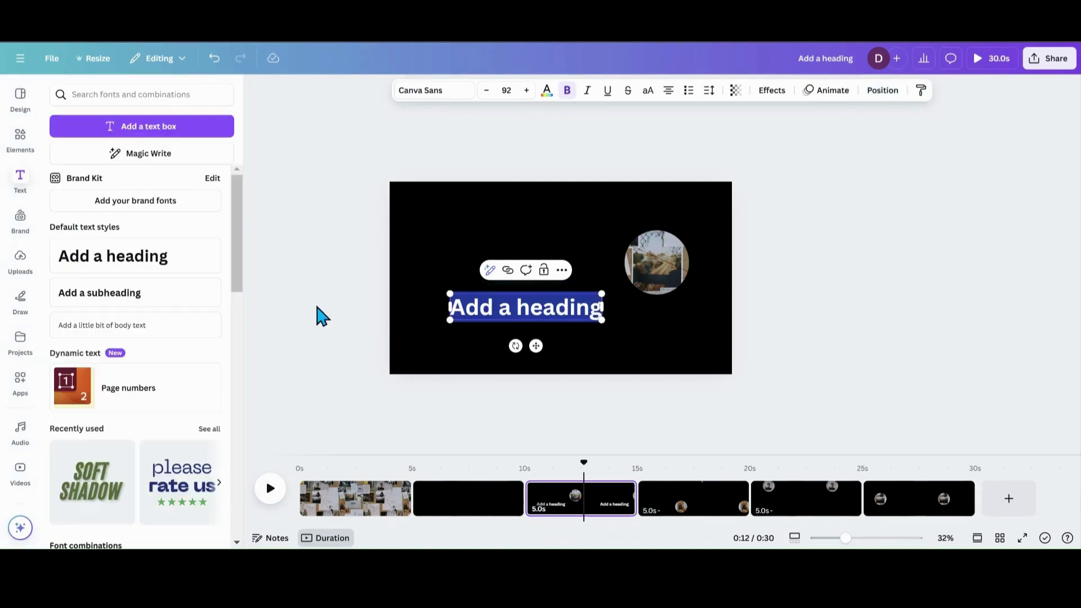
{"action": "left_click", "coordinate": [333, 333]}
Step: Copy the white heading onto the fourth page and place it above the cutout showing the woman
{"action": "left_click", "coordinate": [559, 322]}
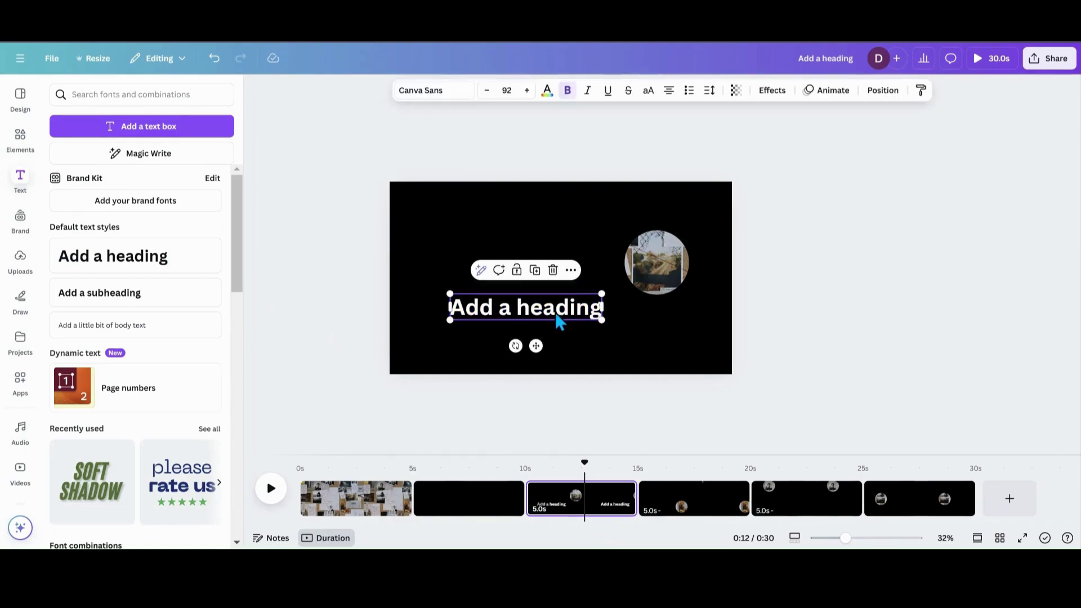
{"action": "left_click", "coordinate": [702, 512]}
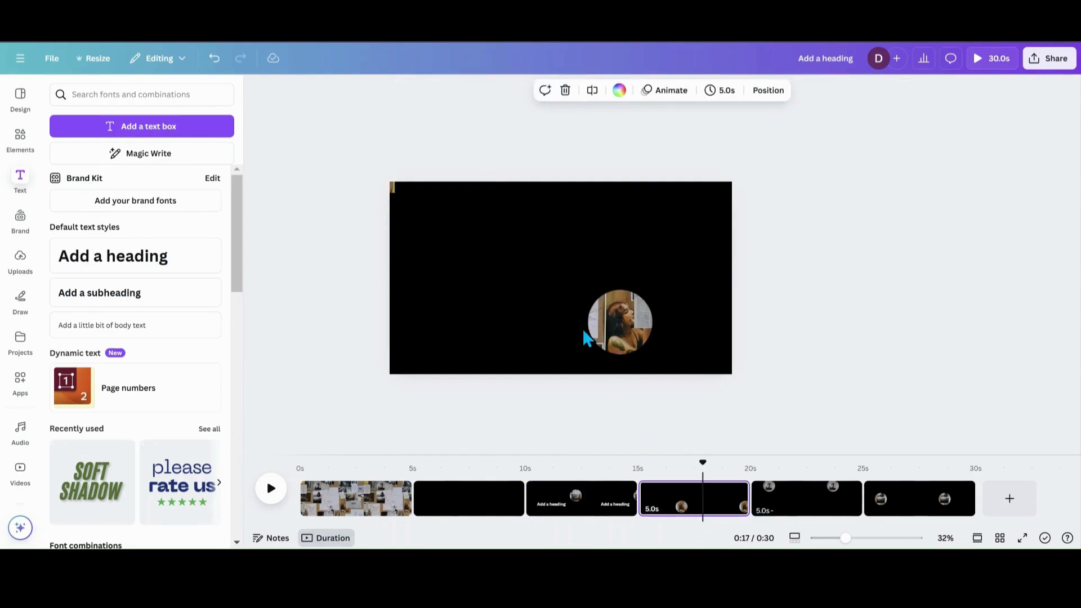
{"action": "left_click", "coordinate": [583, 332]}
{"action": "key", "text": "ctrl+v"}
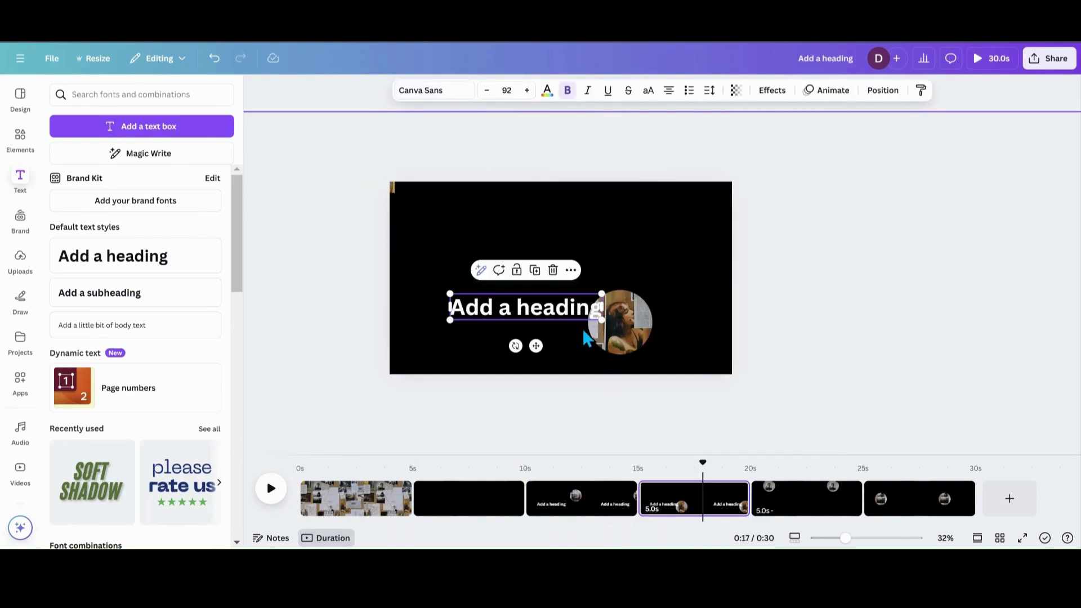
{"action": "left_click_drag", "start_coordinate": [554, 310], "coordinate": [613, 234]}
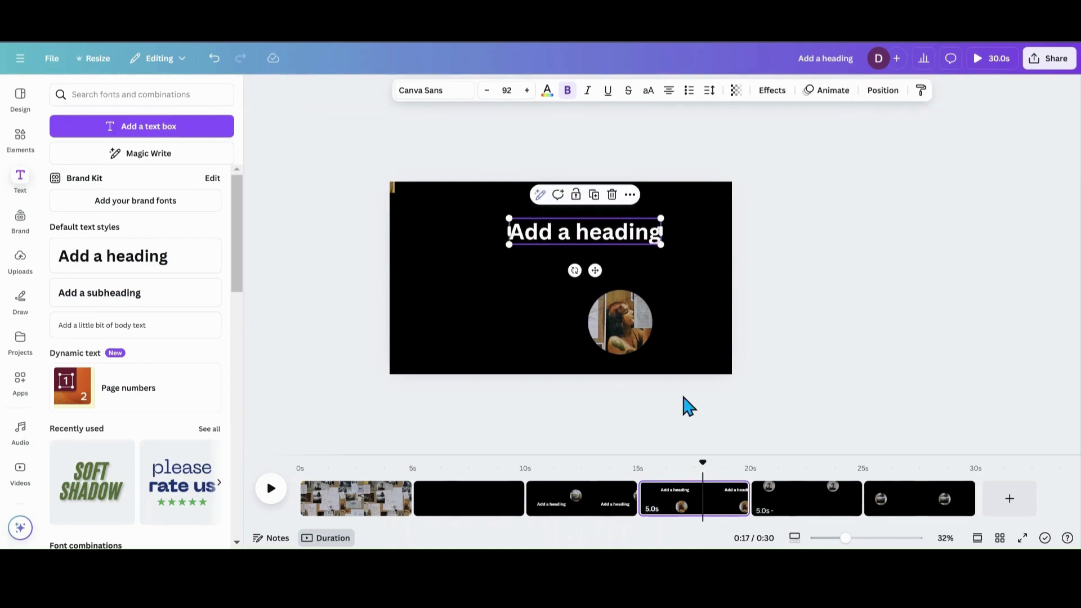
Step: Paste the heading onto the fifth page and place it below and right of the portrait cutout
{"action": "left_click", "coordinate": [786, 505]}
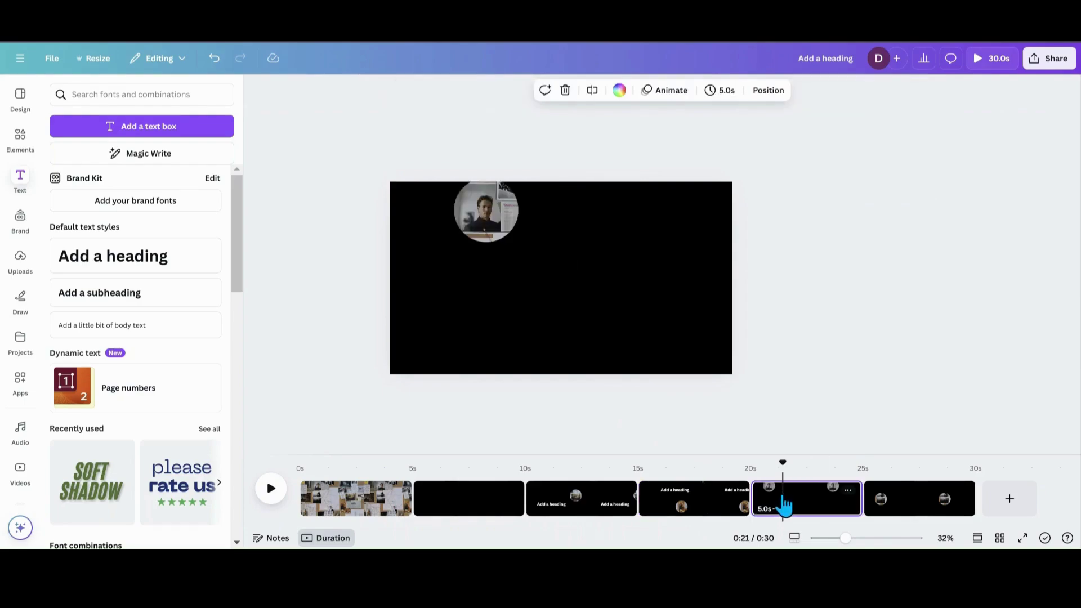
{"action": "key", "text": "ctrl+v"}
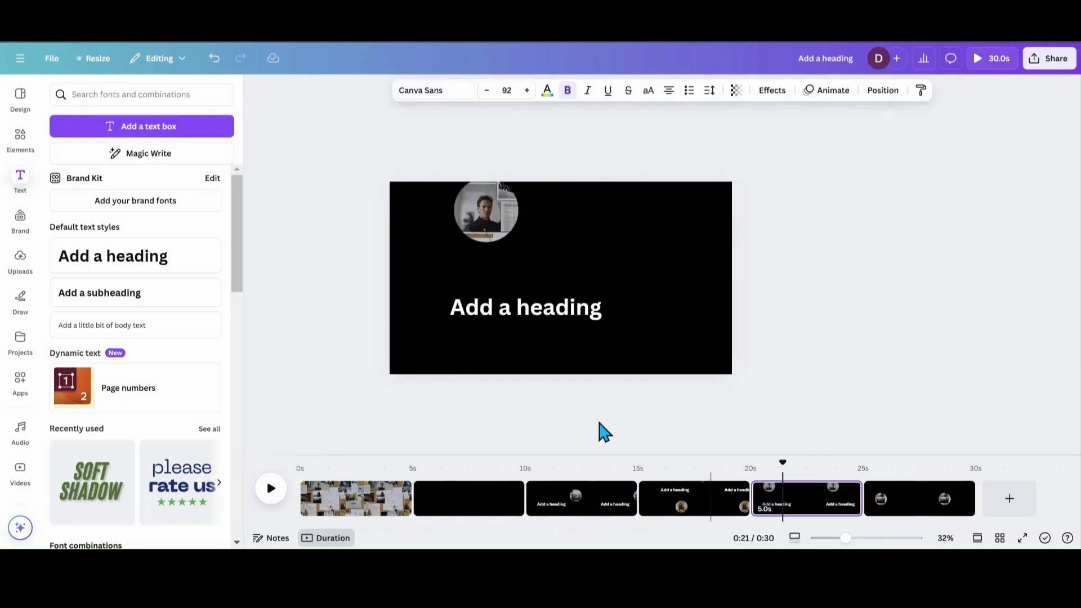
{"action": "left_click", "coordinate": [552, 316]}
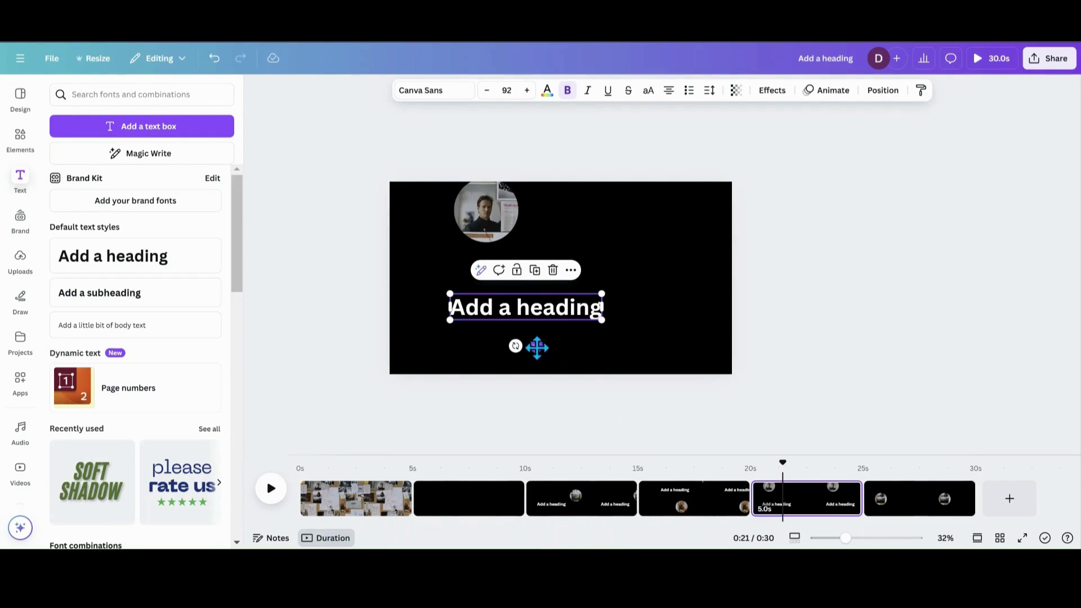
{"action": "left_click_drag", "start_coordinate": [535, 345], "coordinate": [589, 304]}
Step: Paste the heading onto the sixth page and place it above and right of the cutout
{"action": "left_click", "coordinate": [888, 507]}
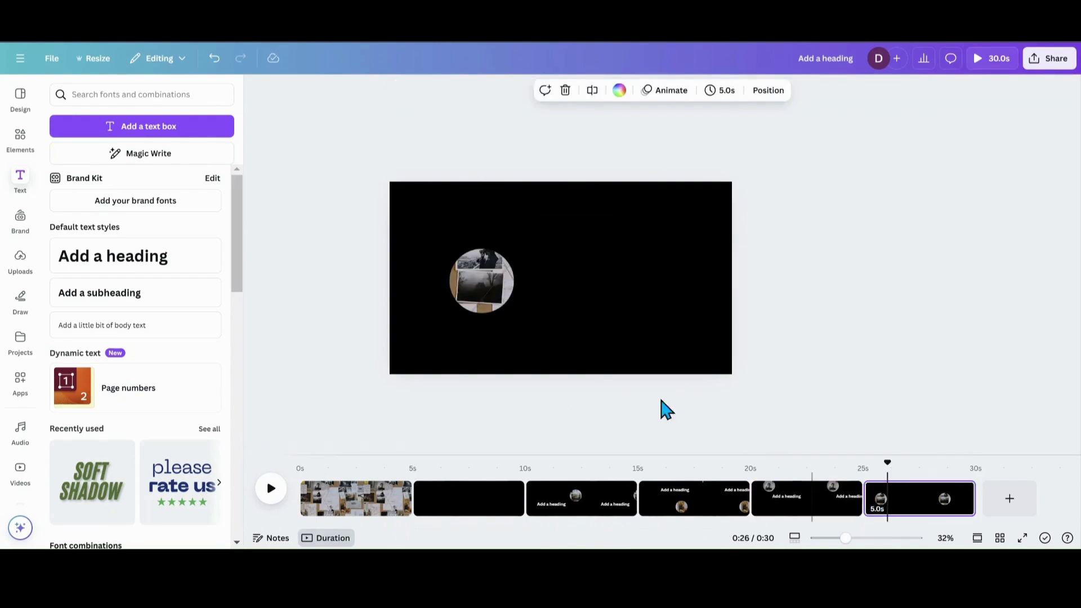
{"action": "key", "text": "ctrl+v"}
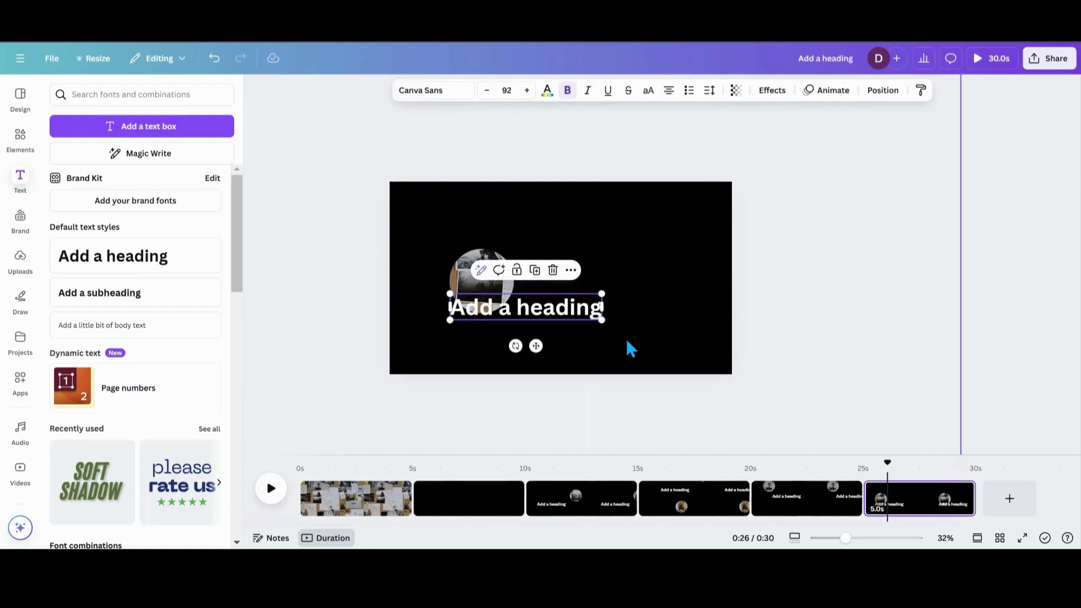
{"action": "left_click_drag", "start_coordinate": [535, 345], "coordinate": [623, 271]}
Step: Apply the Roll text animation to the heading on the third page
{"action": "double_click", "coordinate": [597, 243]}
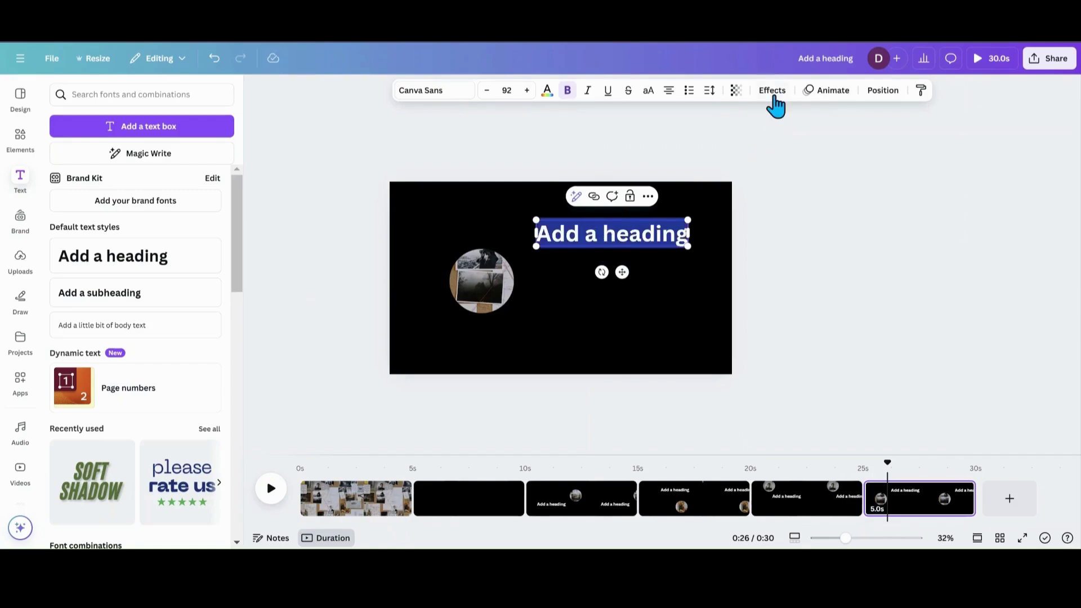
{"action": "left_click", "coordinate": [822, 93]}
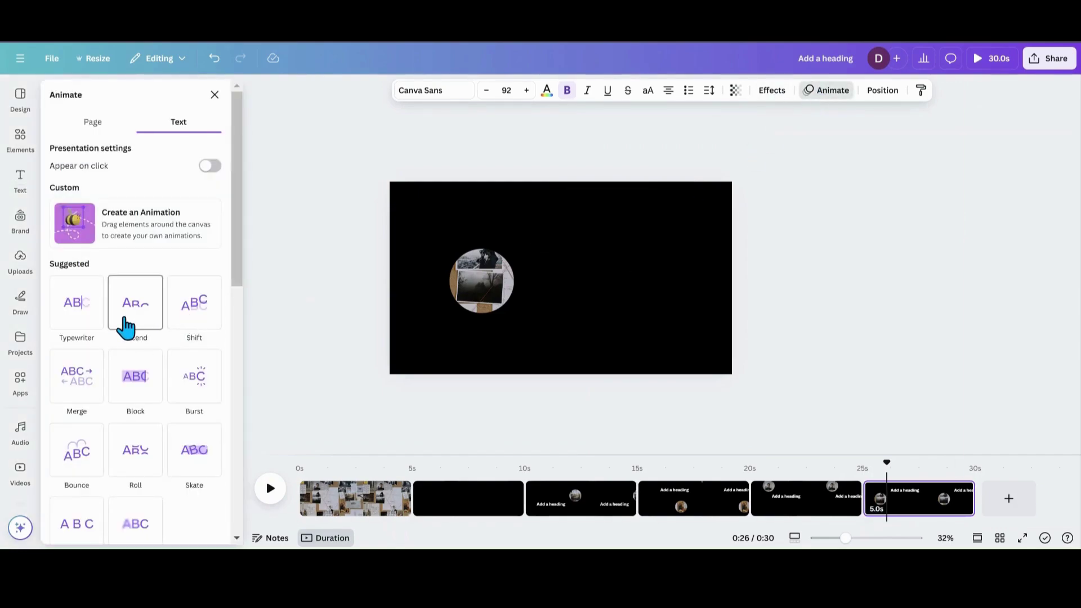
{"action": "left_click", "coordinate": [574, 498]}
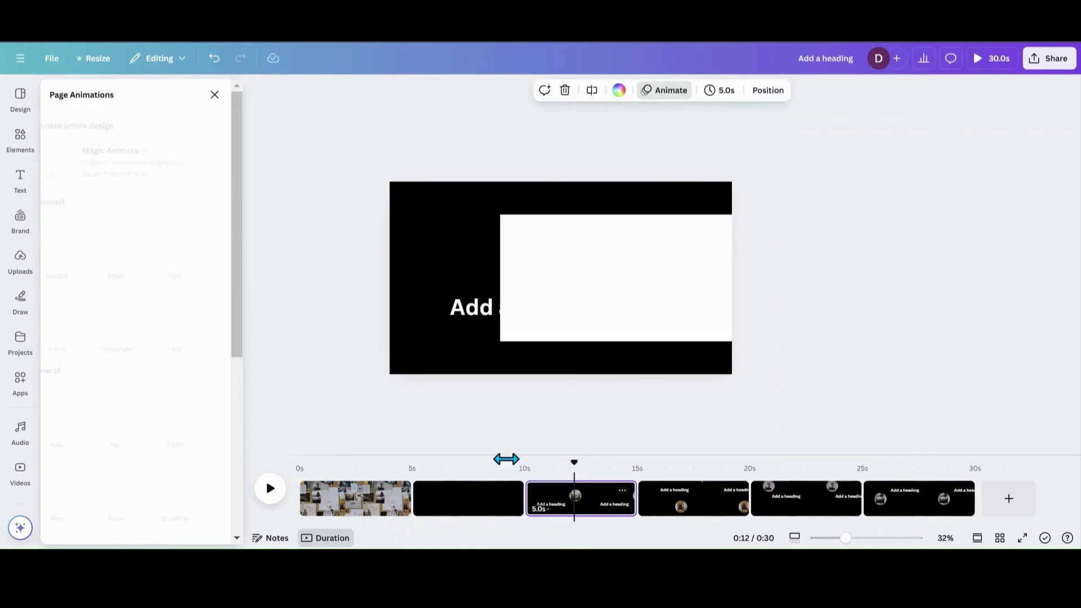
{"action": "left_click", "coordinate": [522, 321]}
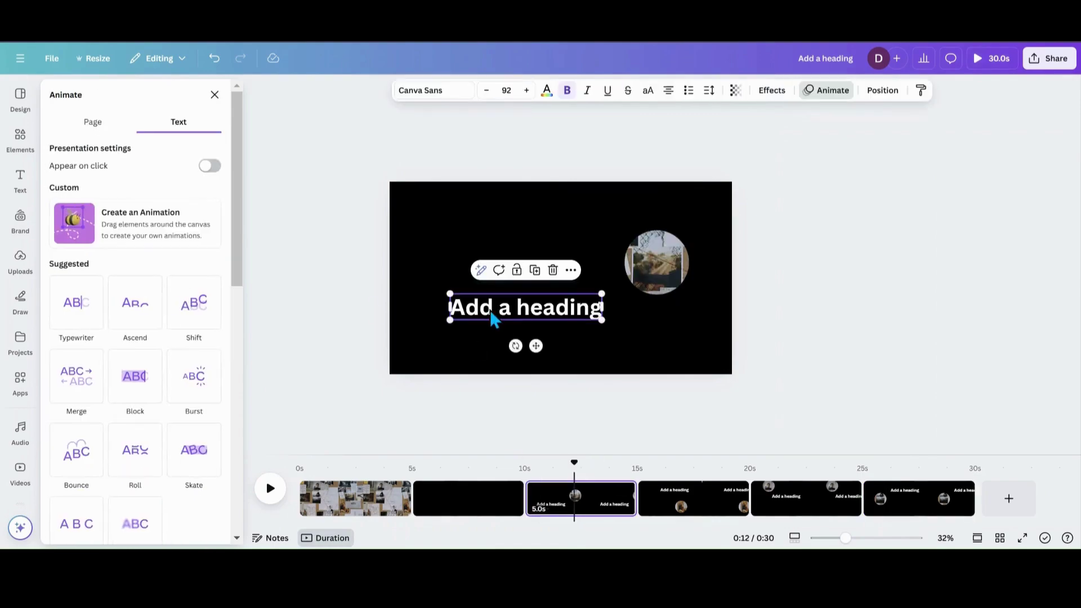
{"action": "left_click", "coordinate": [124, 464]}
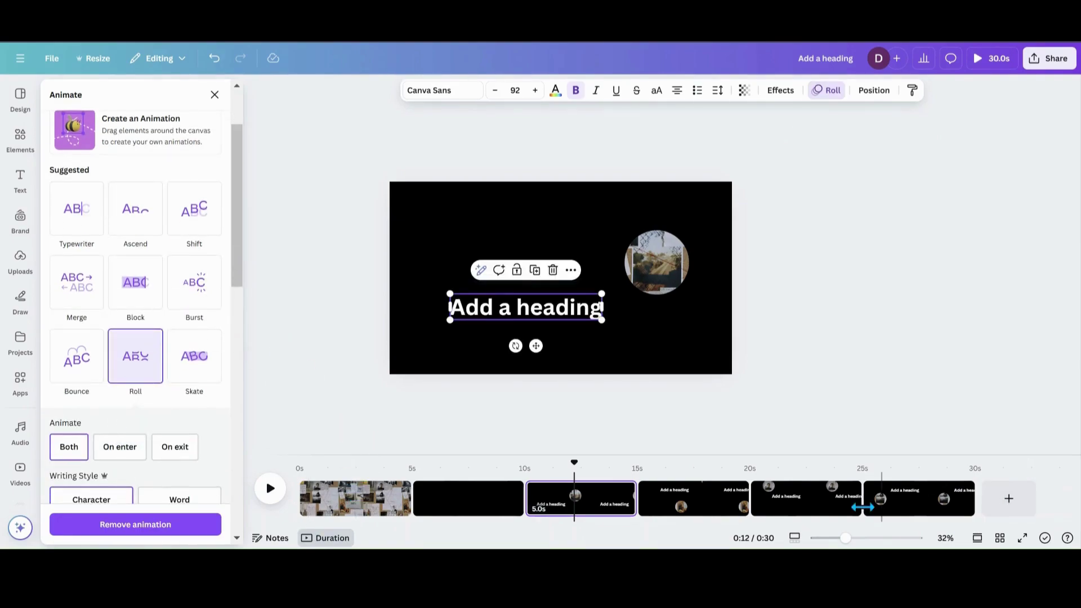
Step: Set the first page's duration to 2.0 seconds and apply that timing to all six pages
{"action": "left_click", "coordinate": [388, 509]}
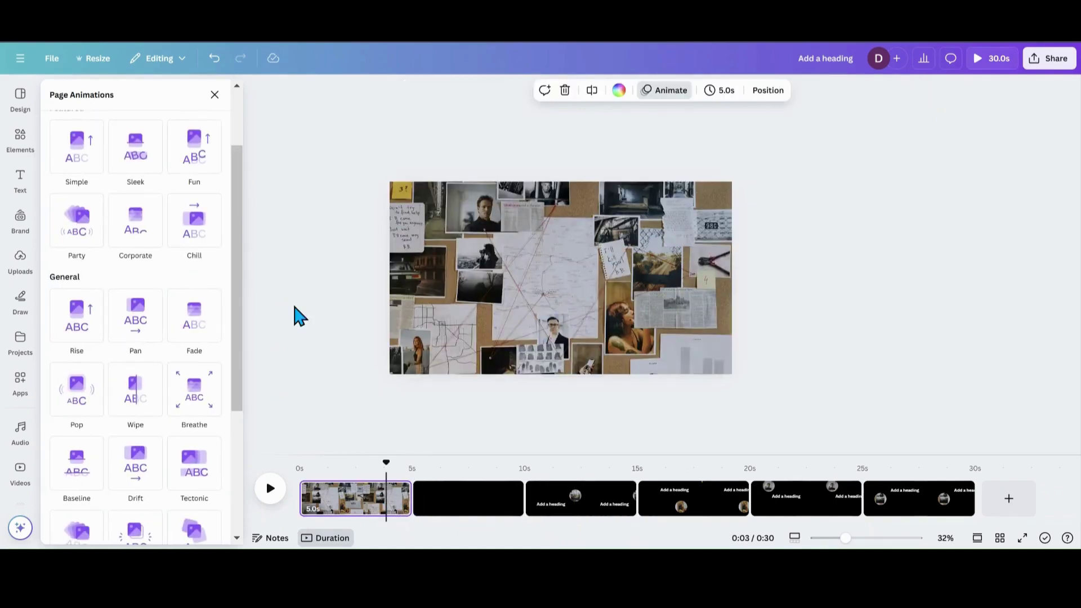
{"action": "left_click", "coordinate": [729, 91]}
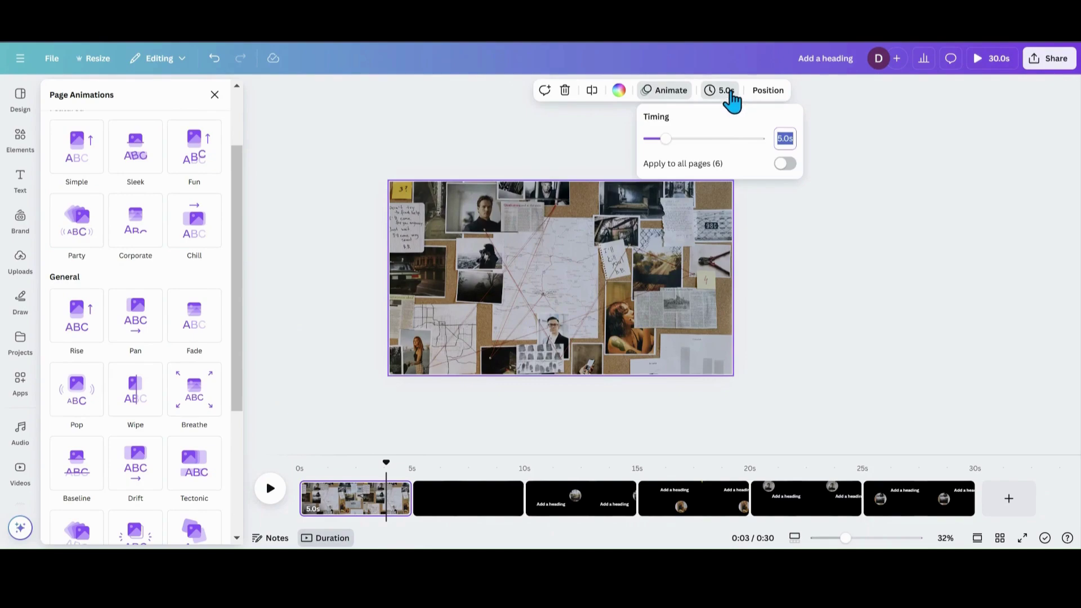
{"action": "type", "text": "2"}
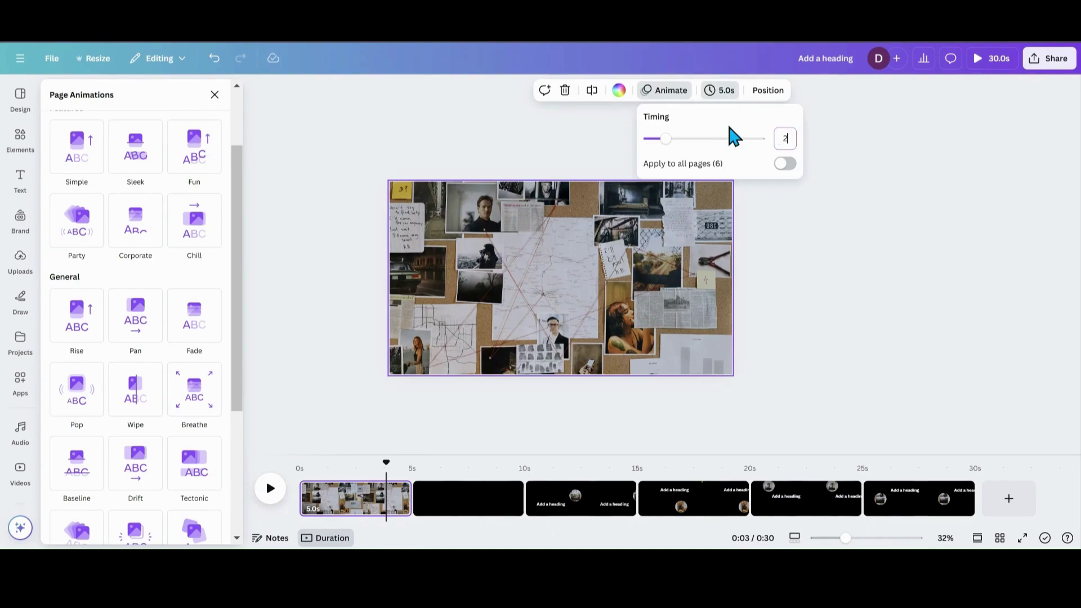
{"action": "key", "text": "Return"}
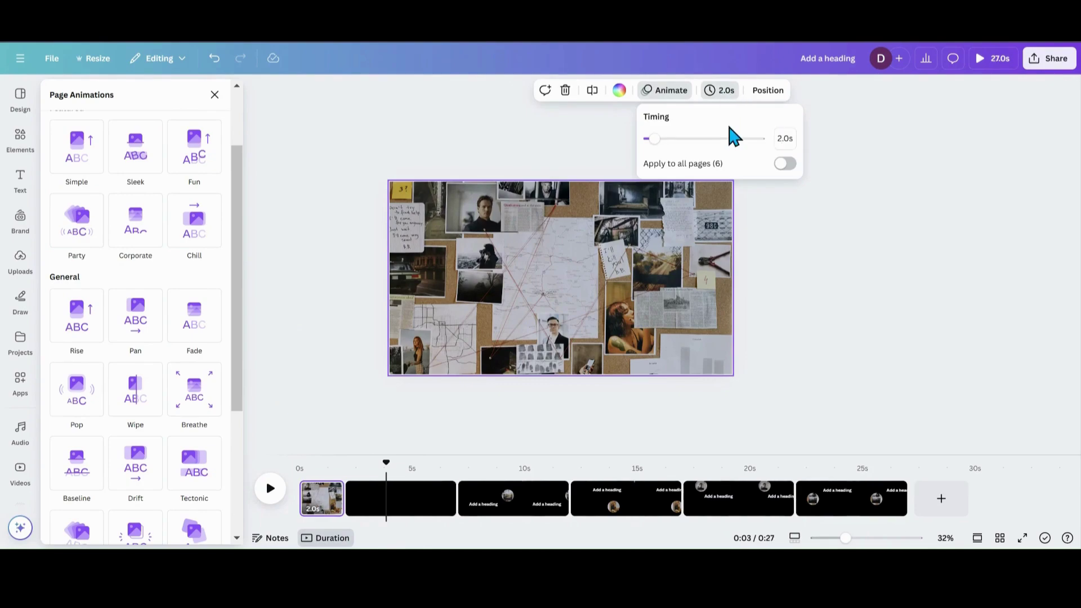
{"action": "left_click", "coordinate": [784, 164]}
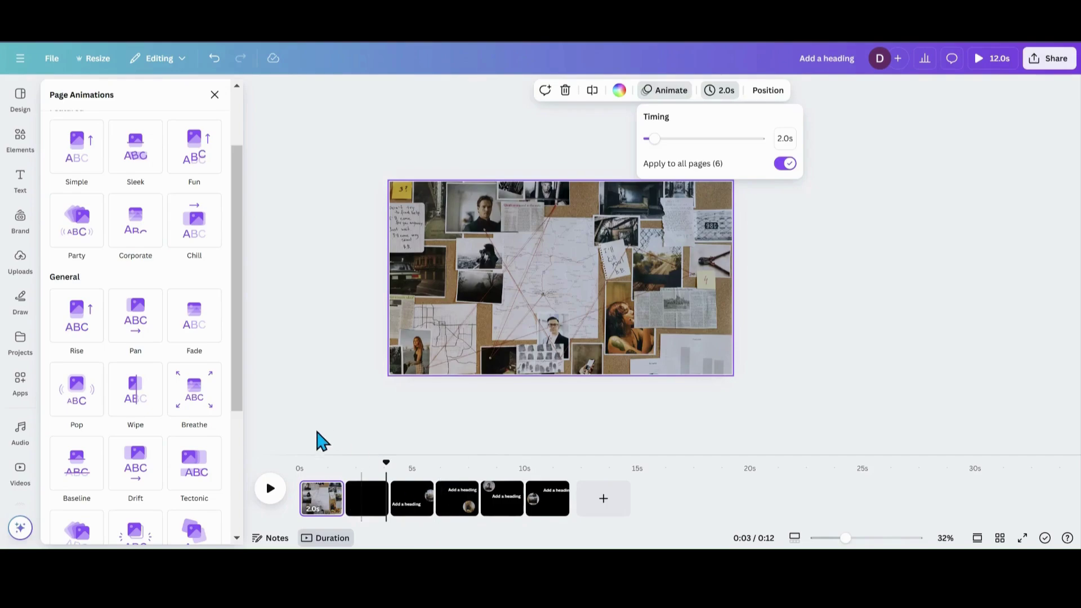
{"action": "left_click", "coordinate": [350, 258]}
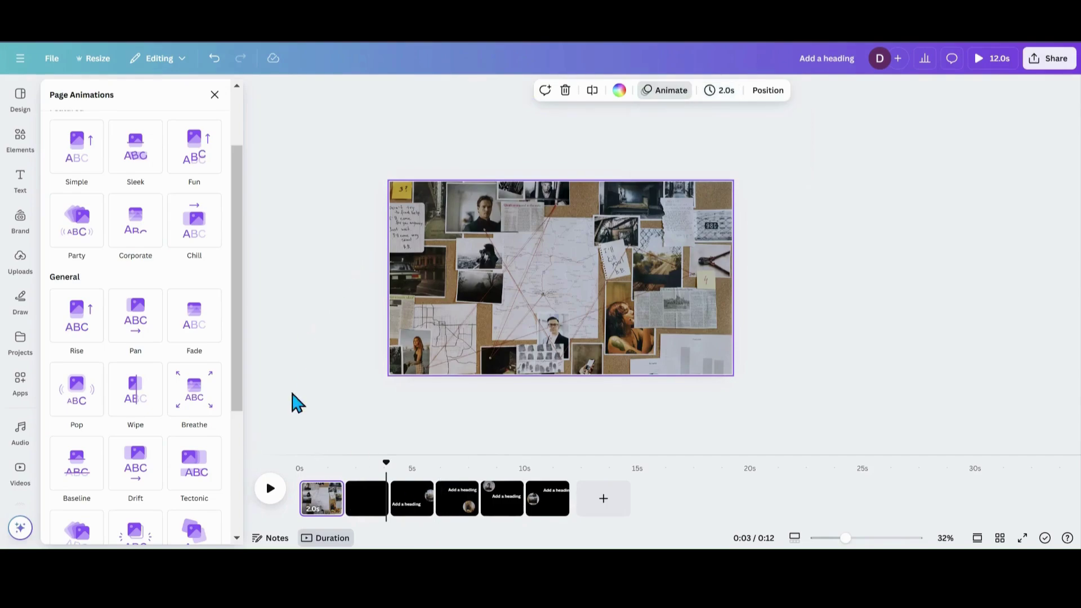
Step: Add a Match & Move transition lasting 1 second between the first two pages and apply it between all pages
{"action": "left_click", "coordinate": [214, 94]}
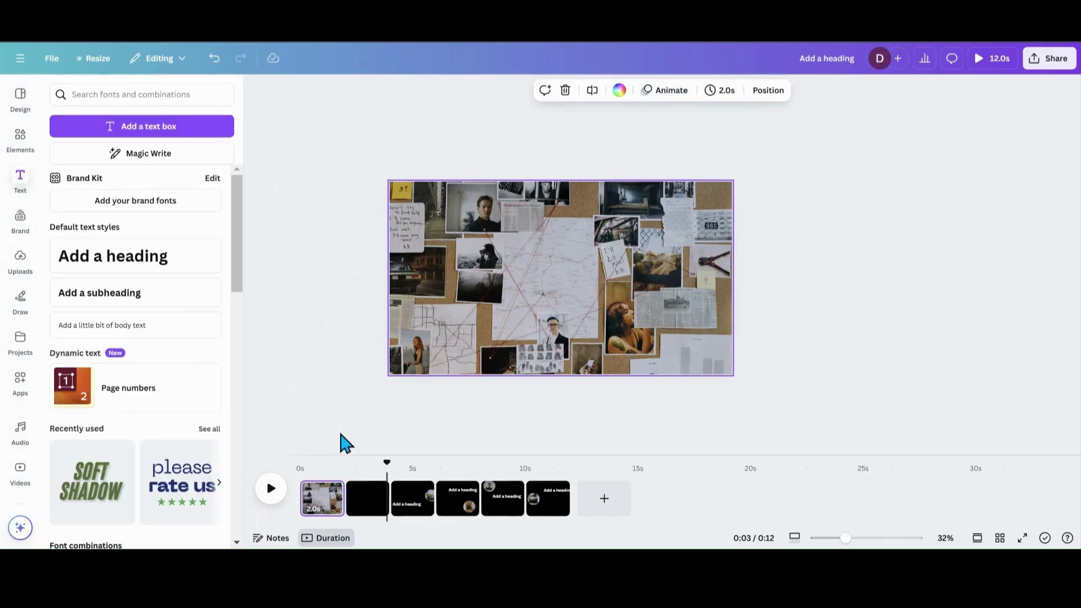
{"action": "left_click", "coordinate": [347, 509]}
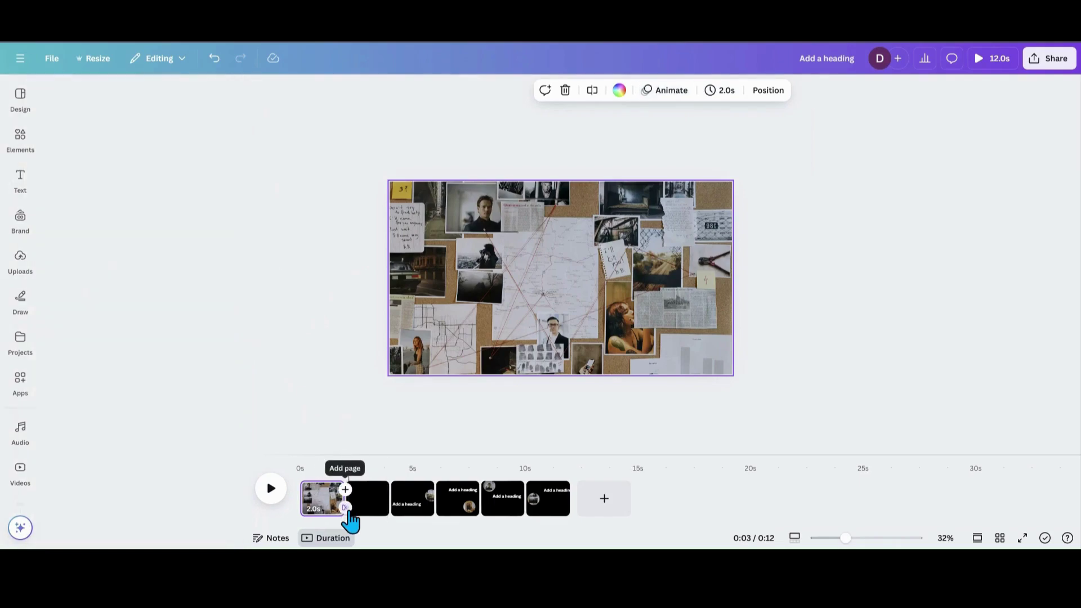
{"action": "left_click", "coordinate": [91, 327]}
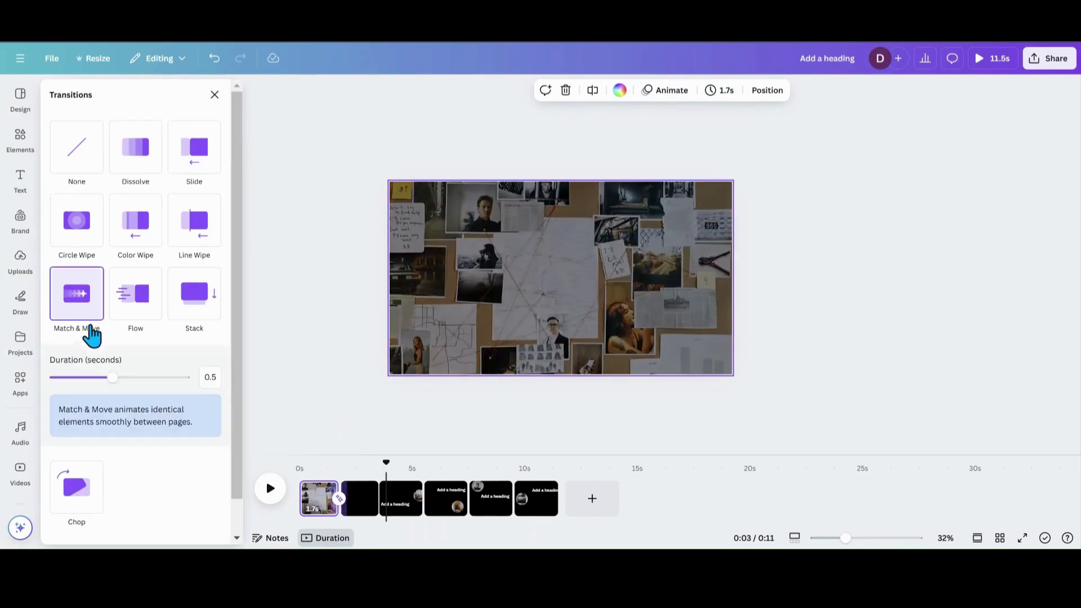
{"action": "left_click_drag", "start_coordinate": [103, 376], "coordinate": [198, 386]}
{"action": "scroll", "coordinate": [120, 363], "scroll_direction": "down", "scroll_amount": 1}
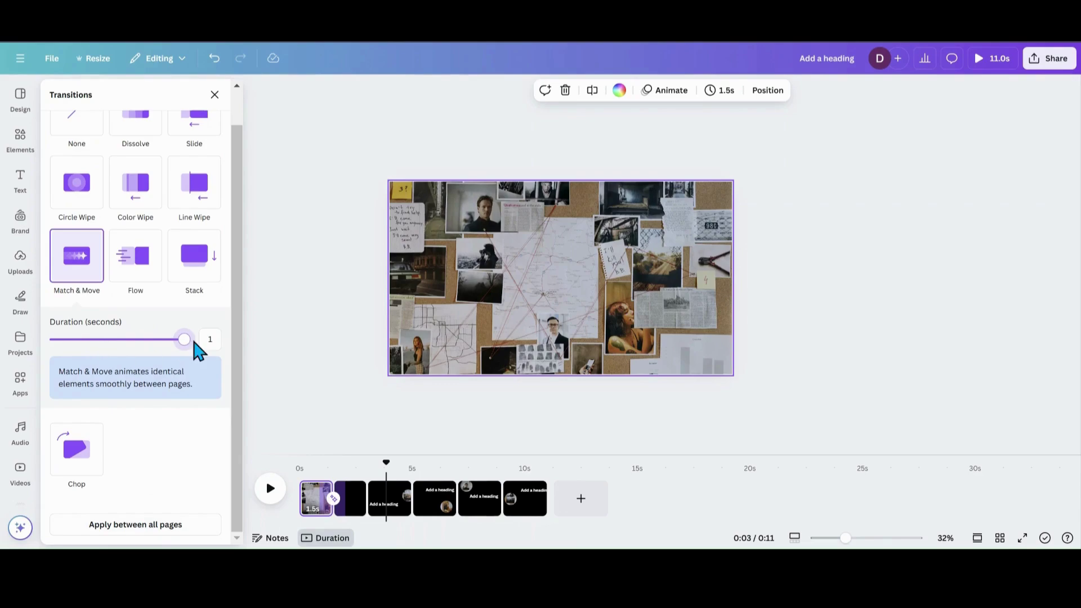
{"action": "left_click", "coordinate": [127, 526]}
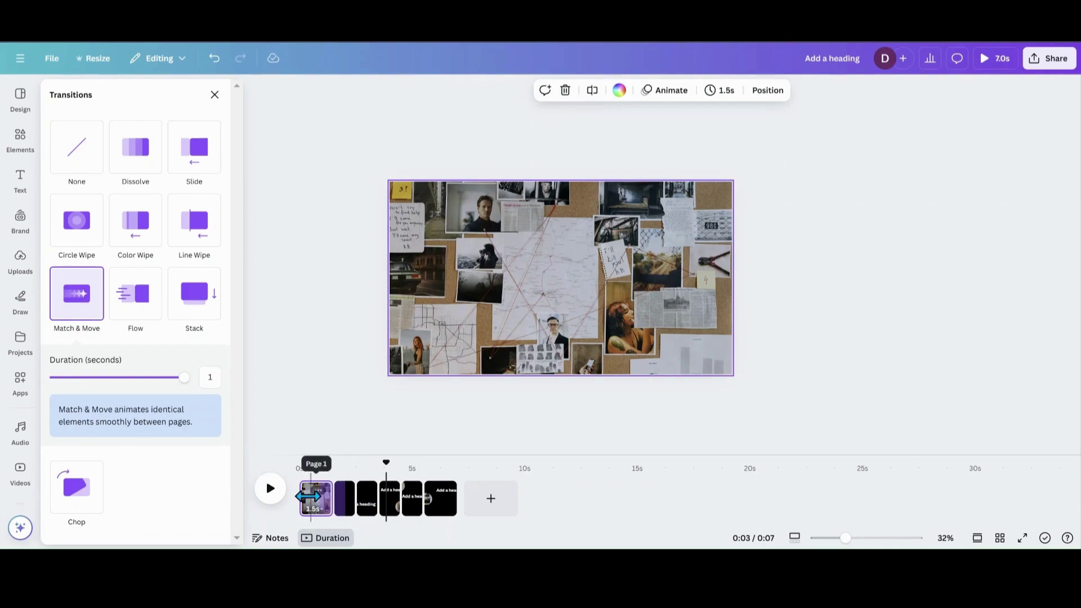
Step: Set the first page's timing to 2.0 seconds and apply it to all six pages
{"action": "left_click", "coordinate": [317, 515]}
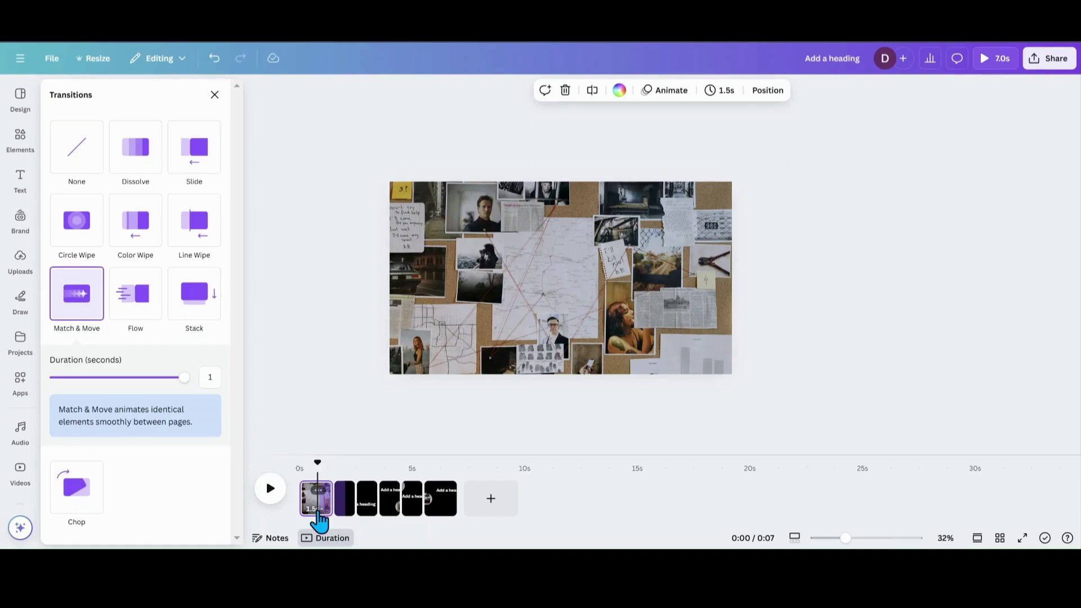
{"action": "left_click", "coordinate": [726, 93]}
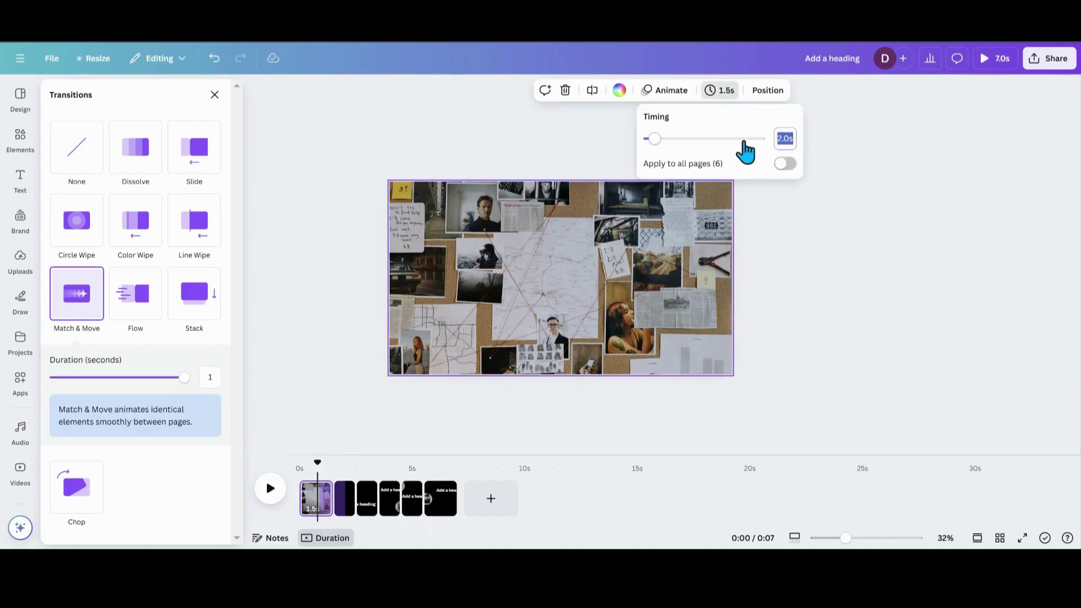
{"action": "left_click", "coordinate": [784, 165]}
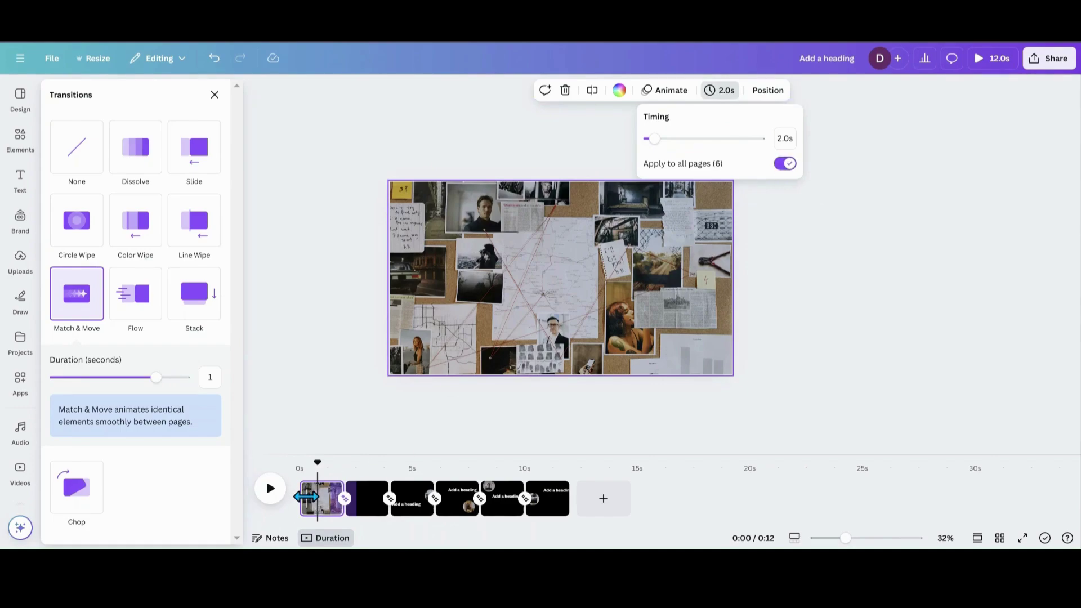
Step: Preview the transitions, enlarge the canvas view, and play the whole video from the first page
{"action": "left_click", "coordinate": [273, 494]}
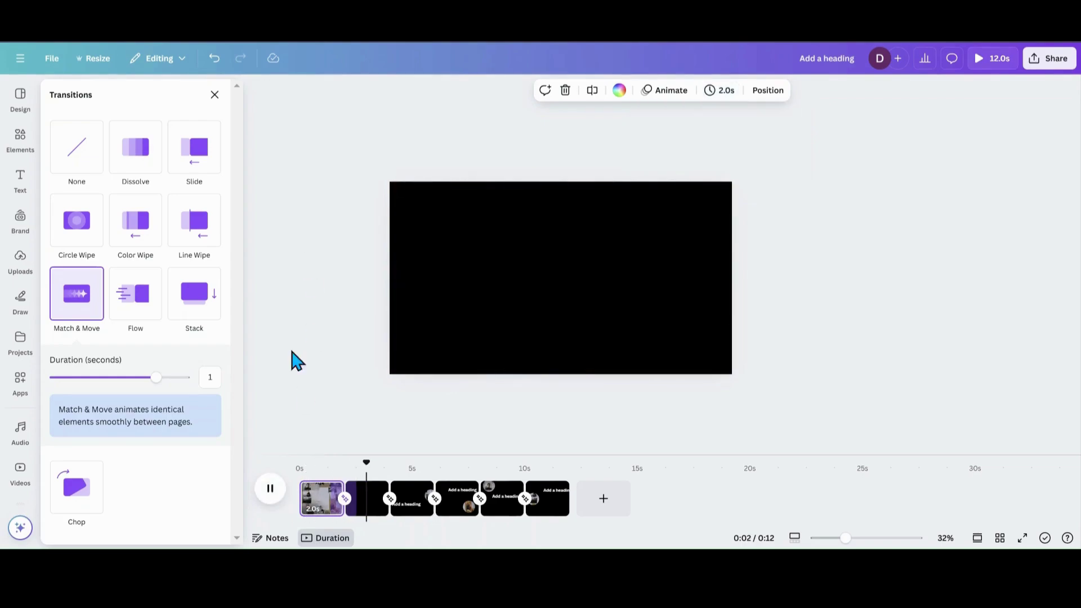
{"action": "left_click", "coordinate": [271, 493]}
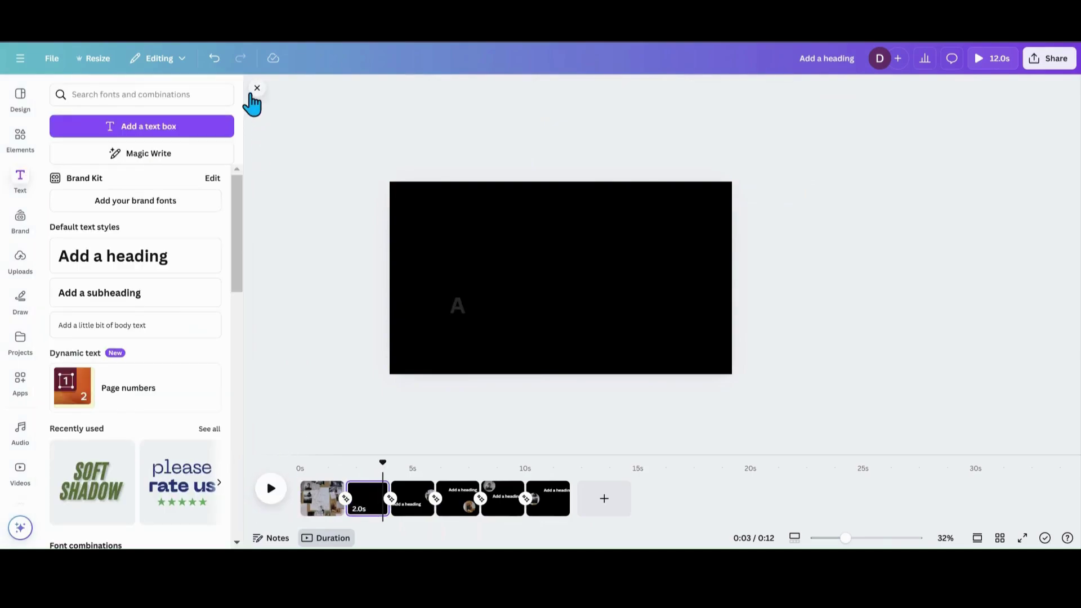
{"action": "left_click", "coordinate": [257, 89]}
{"action": "left_click_drag", "start_coordinate": [841, 540], "coordinate": [858, 541]}
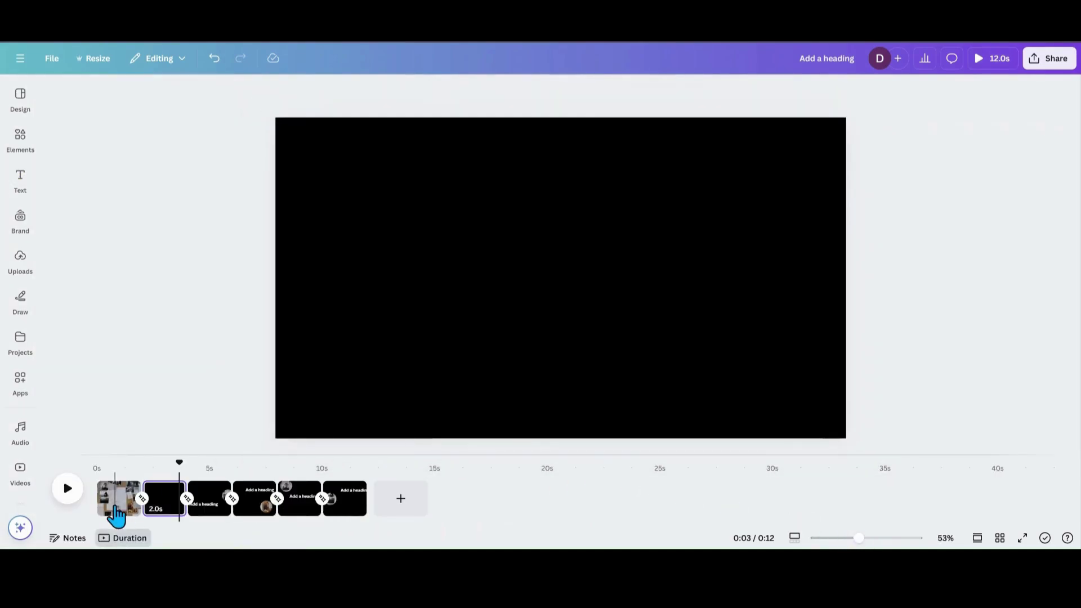
{"action": "left_click", "coordinate": [102, 509]}
{"action": "left_click", "coordinate": [67, 496]}
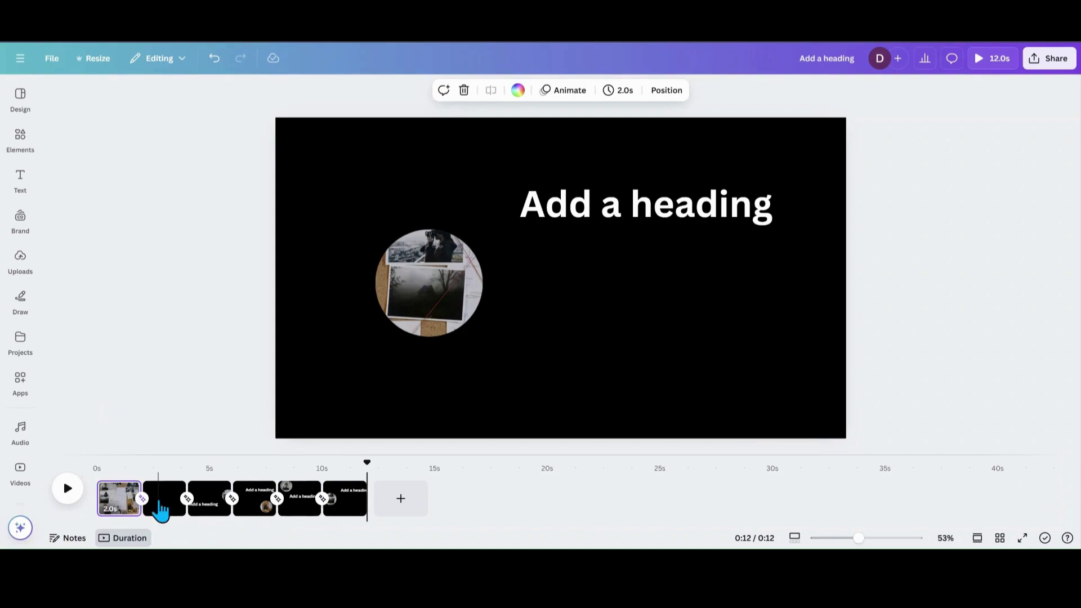
Step: Set the transparency of the black overlay group on the third page to 72
{"action": "left_click", "coordinate": [205, 513]}
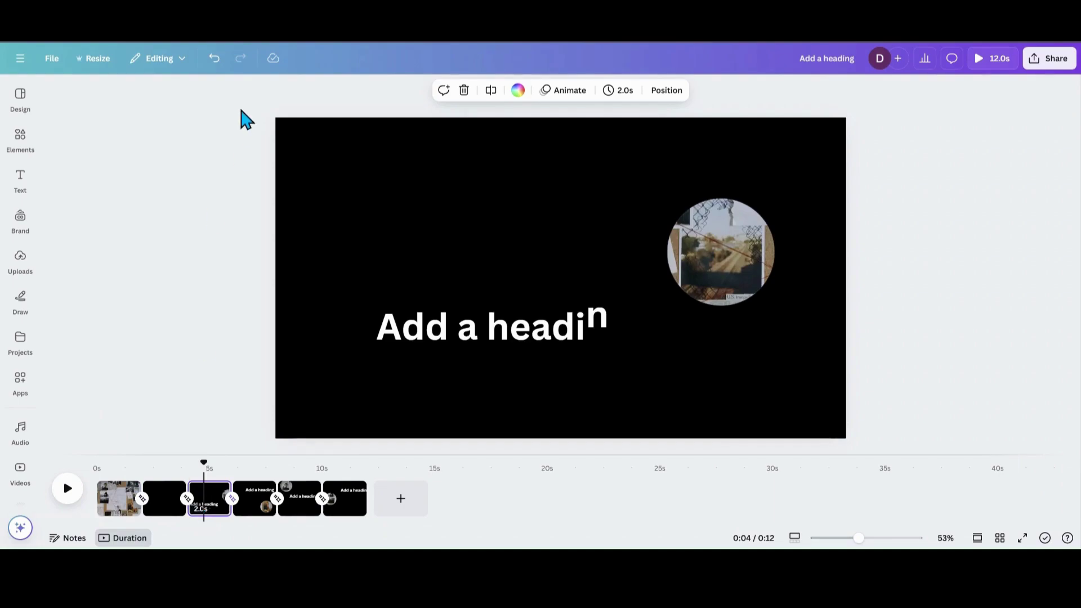
{"action": "left_click", "coordinate": [669, 91]}
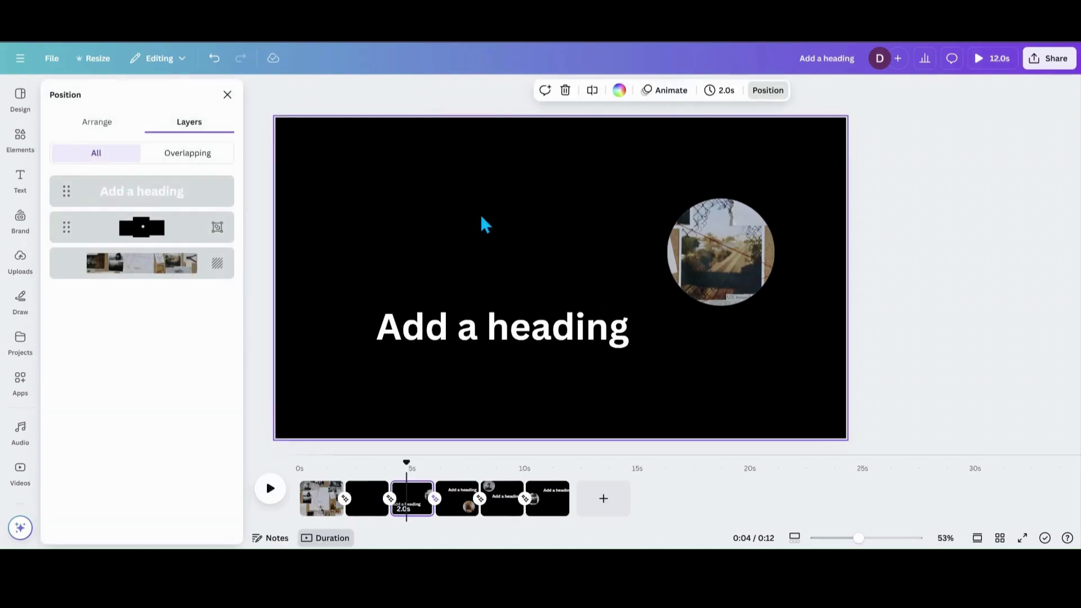
{"action": "left_click", "coordinate": [151, 231]}
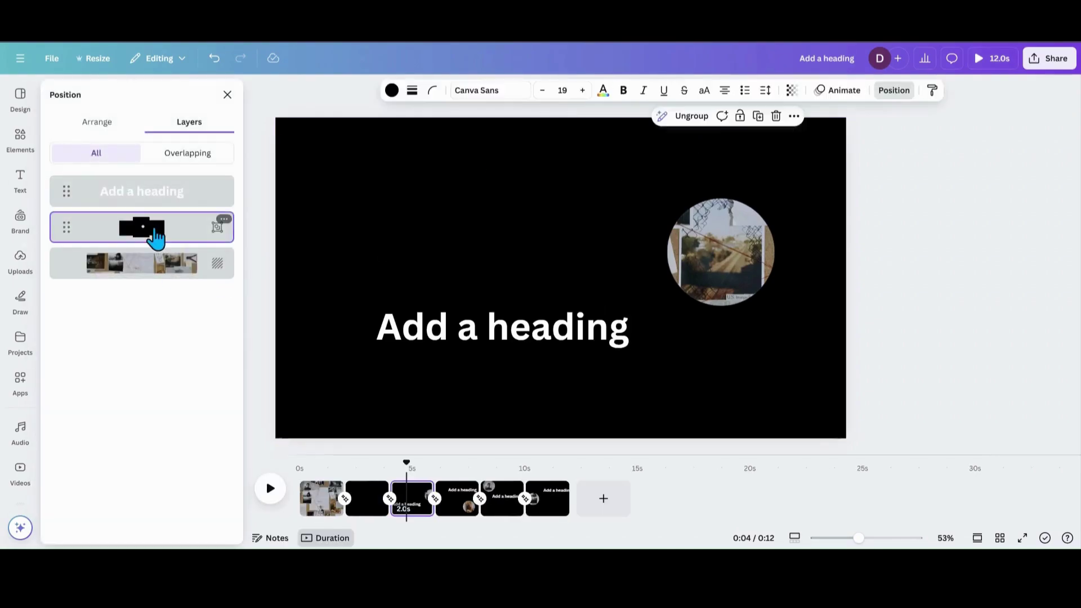
{"action": "left_click", "coordinate": [792, 91]}
{"action": "mouse_move", "coordinate": [814, 140]}
{"action": "left_mouse_down"}
{"action": "mouse_move", "coordinate": [798, 139]}
{"action": "mouse_move", "coordinate": [797, 150]}
{"action": "left_mouse_up"}
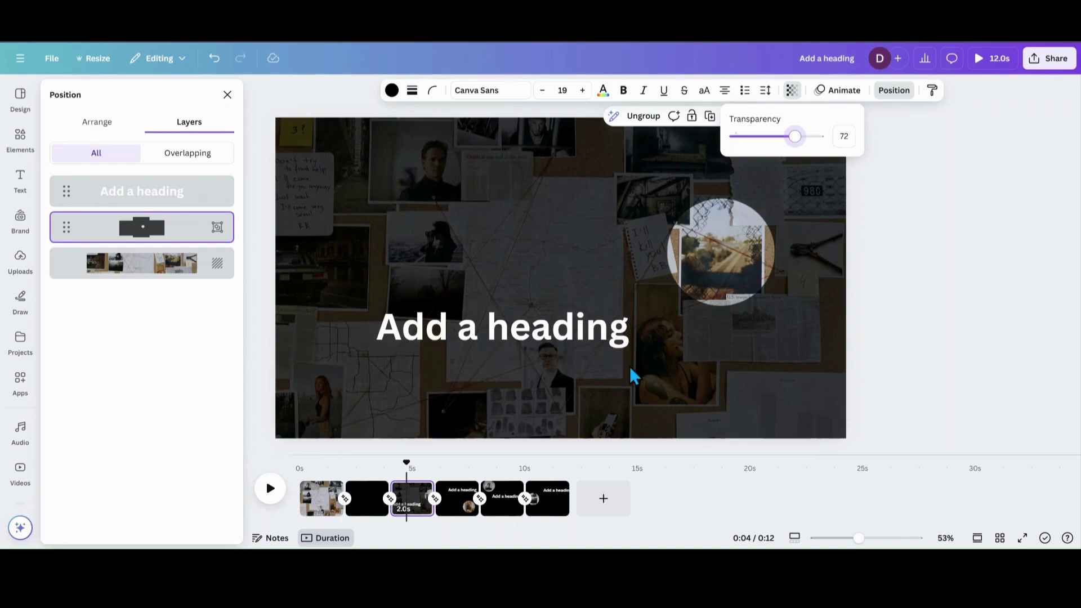
Step: Set the black overlay group's transparency on the fourth page to 64 and play the video from the third page
{"action": "left_click", "coordinate": [461, 510]}
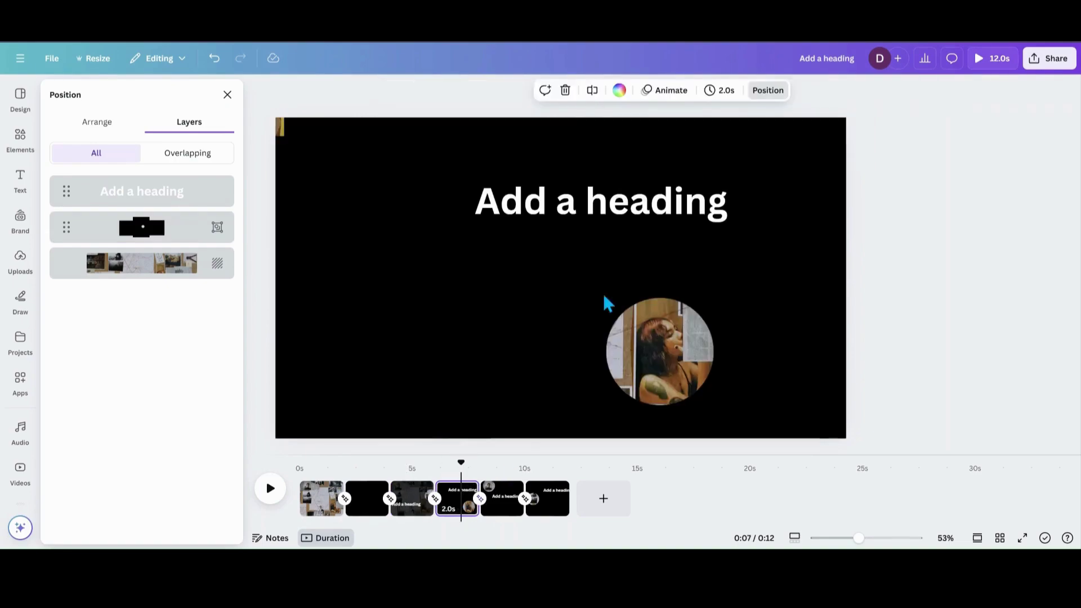
{"action": "left_click", "coordinate": [181, 236]}
{"action": "left_click", "coordinate": [792, 90]}
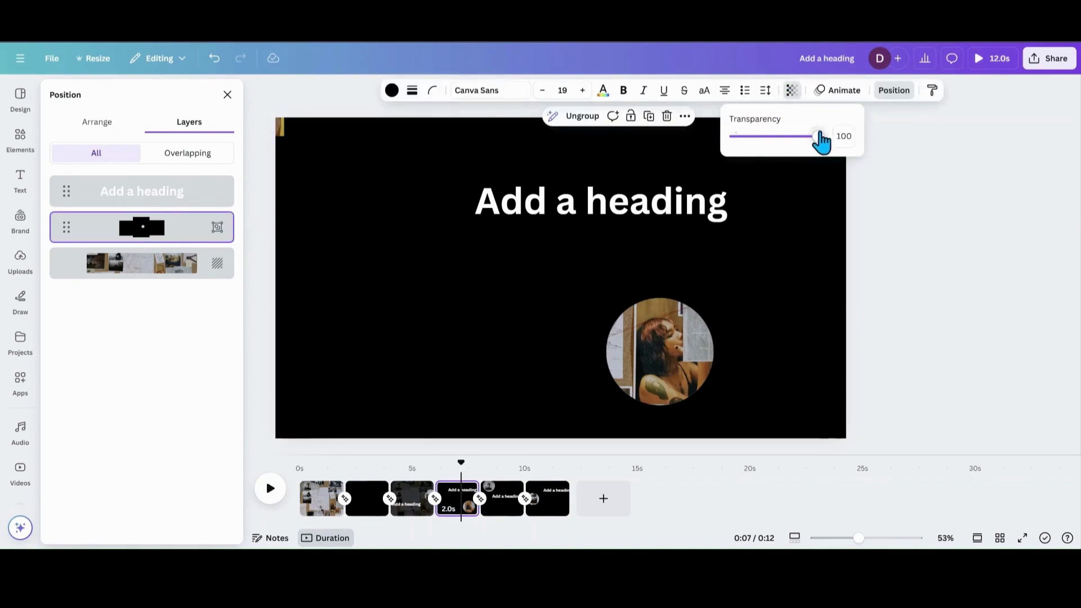
{"action": "left_click_drag", "start_coordinate": [822, 136], "coordinate": [788, 138]}
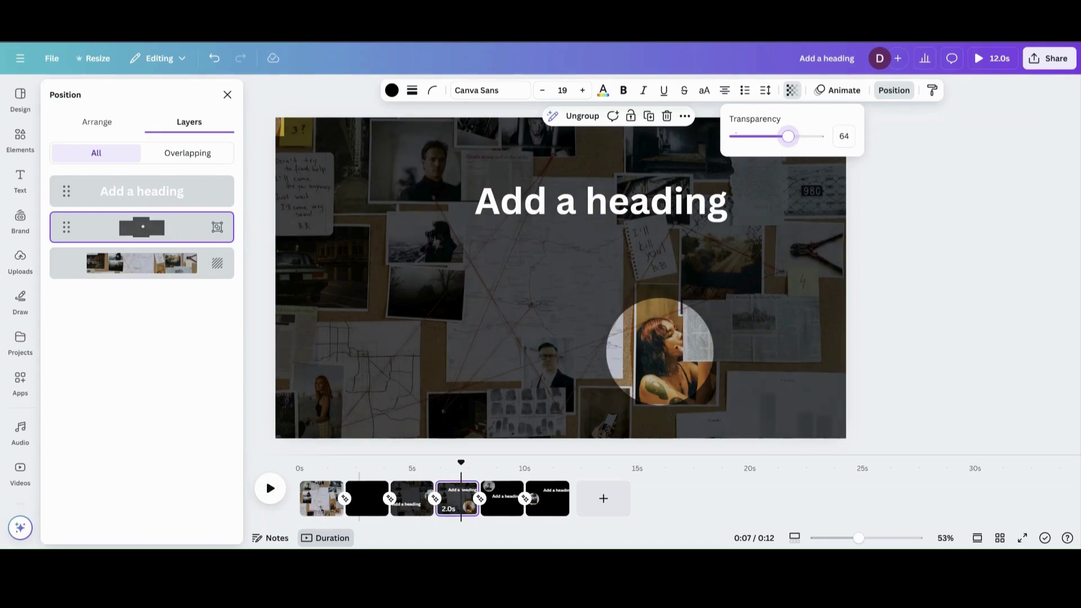
{"action": "left_click", "coordinate": [399, 509]}
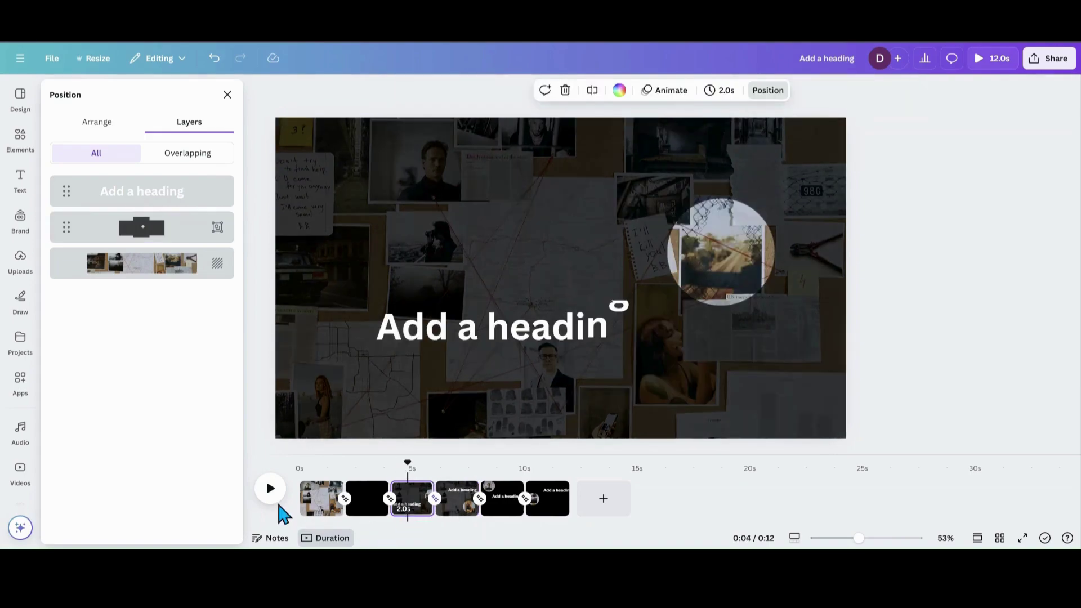
{"action": "left_click", "coordinate": [270, 491]}
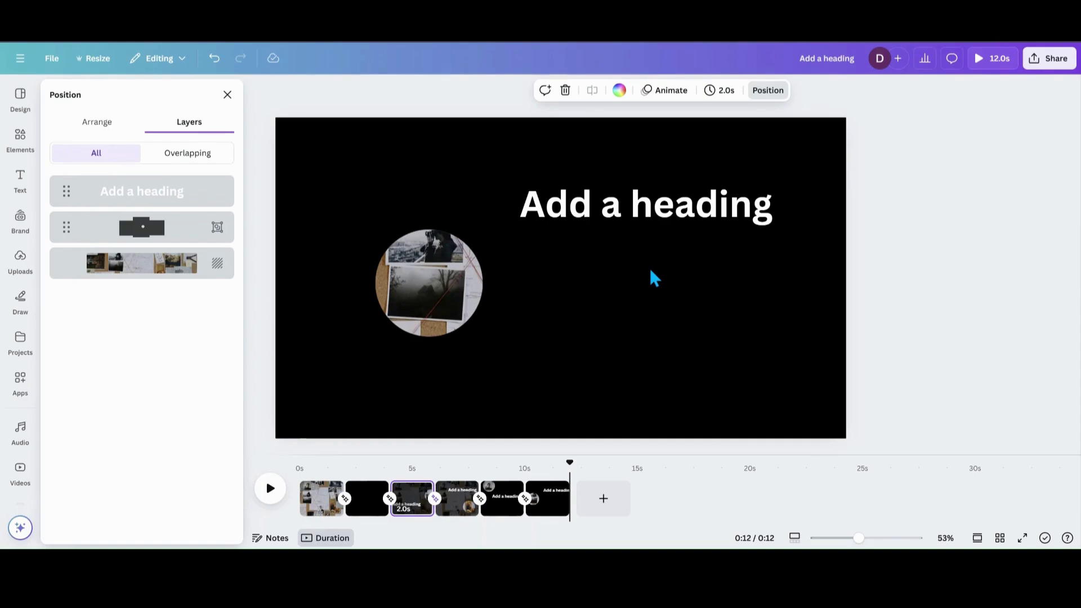
Step: Apply a Drop shadow to the black cutout overlay on the sixth page and shift the overlay slightly down and left
{"action": "left_click", "coordinate": [442, 295]}
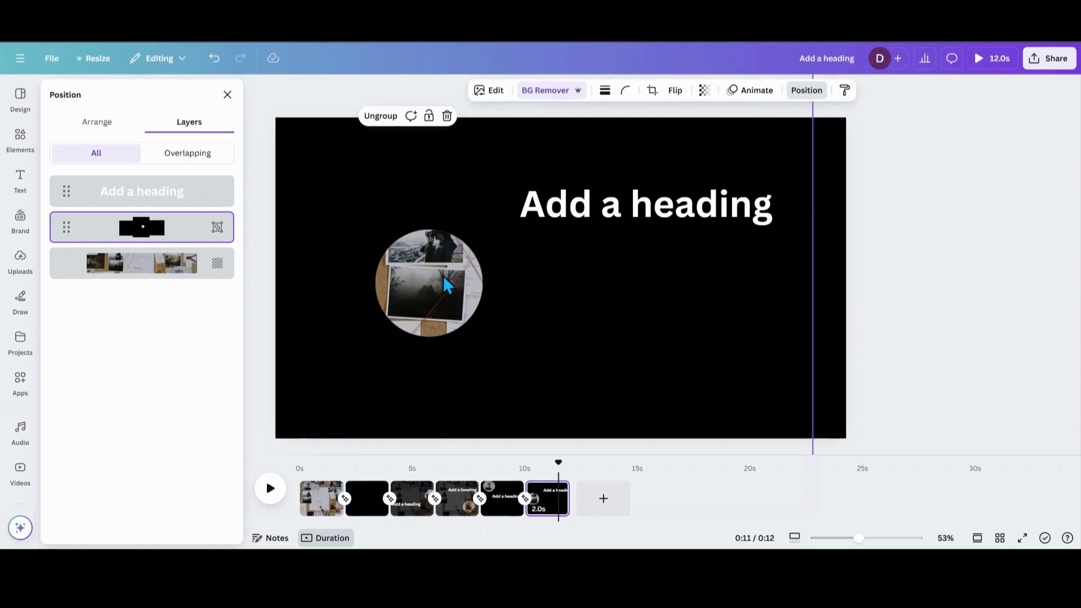
{"action": "left_click", "coordinate": [497, 96]}
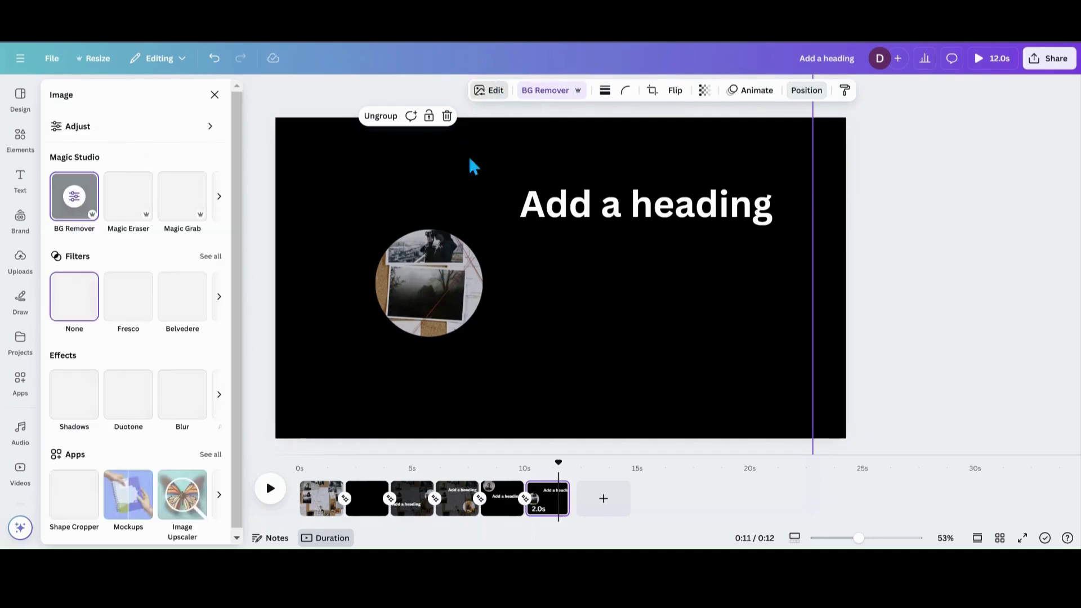
{"action": "left_click", "coordinate": [64, 420]}
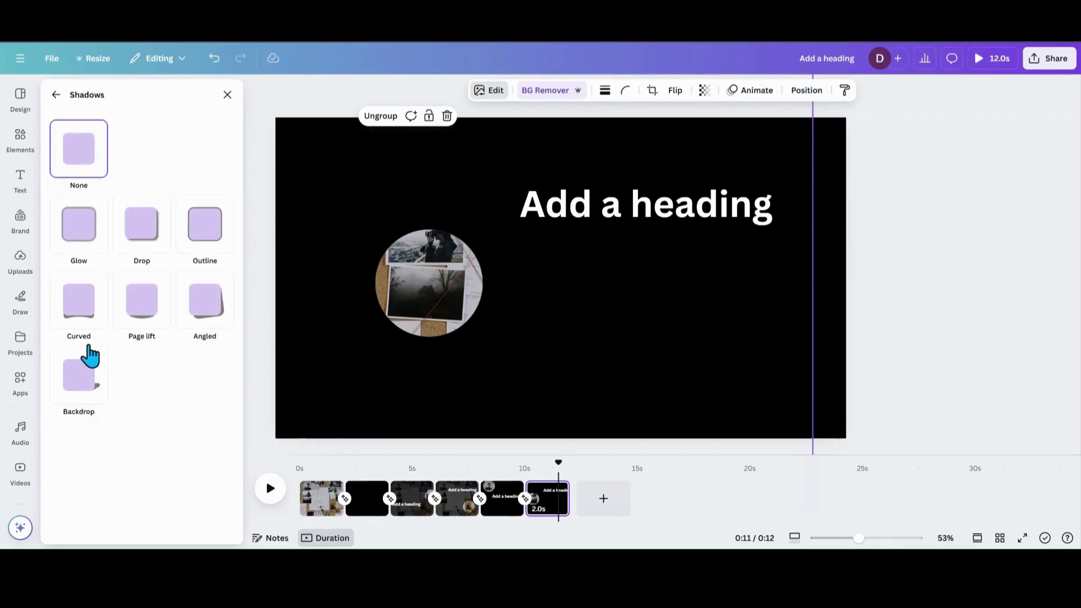
{"action": "left_click", "coordinate": [141, 231]}
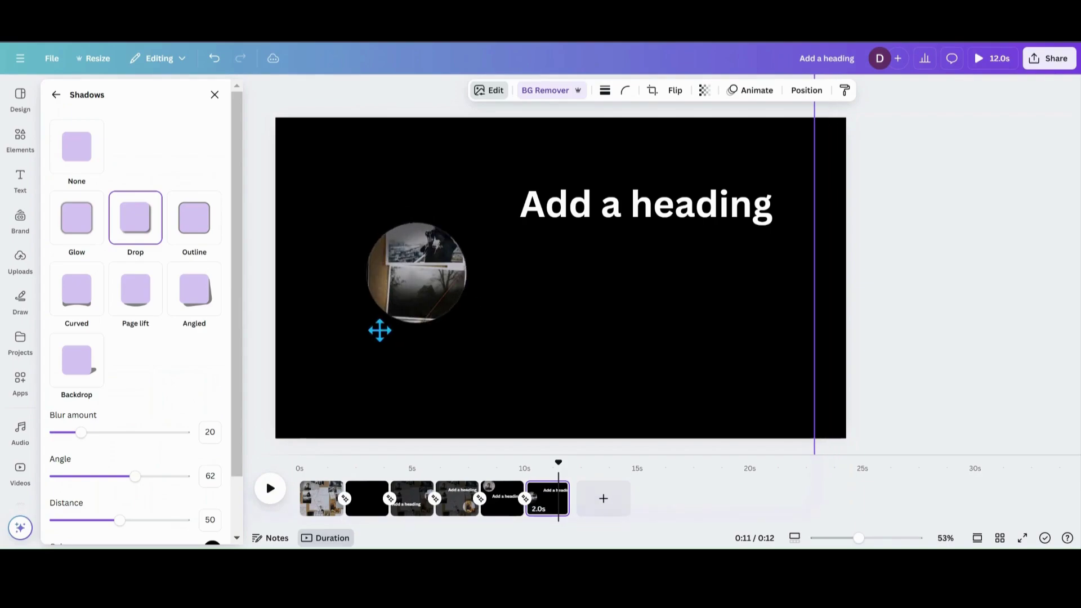
{"action": "mouse_move", "coordinate": [403, 317]}
{"action": "left_mouse_down"}
{"action": "mouse_move", "coordinate": [388, 333]}
{"action": "mouse_move", "coordinate": [403, 335]}
{"action": "mouse_move", "coordinate": [393, 323]}
{"action": "mouse_move", "coordinate": [381, 335]}
{"action": "mouse_move", "coordinate": [389, 330]}
{"action": "left_mouse_up"}
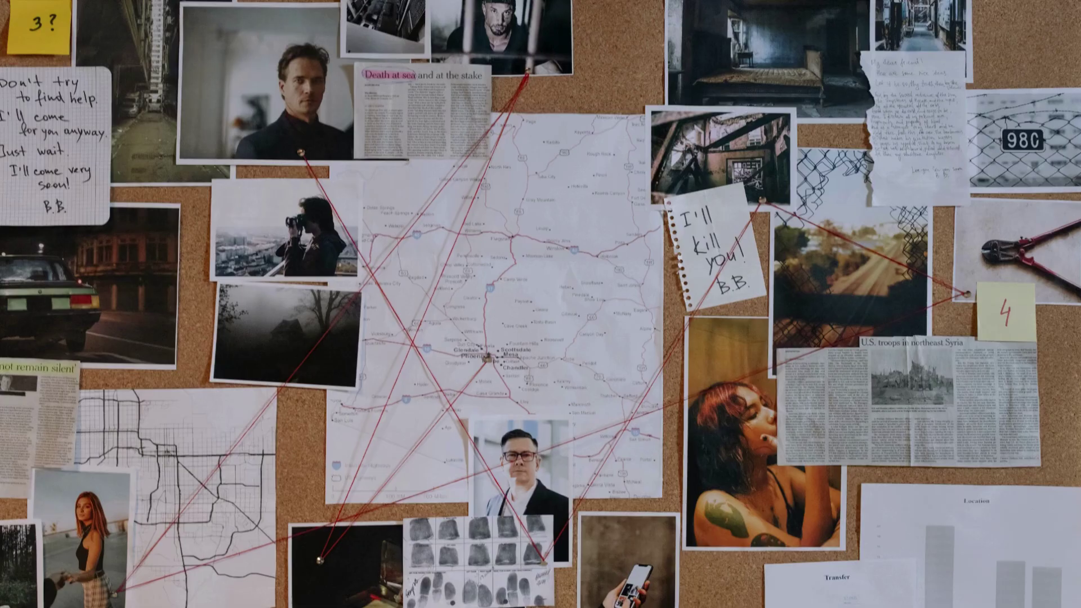